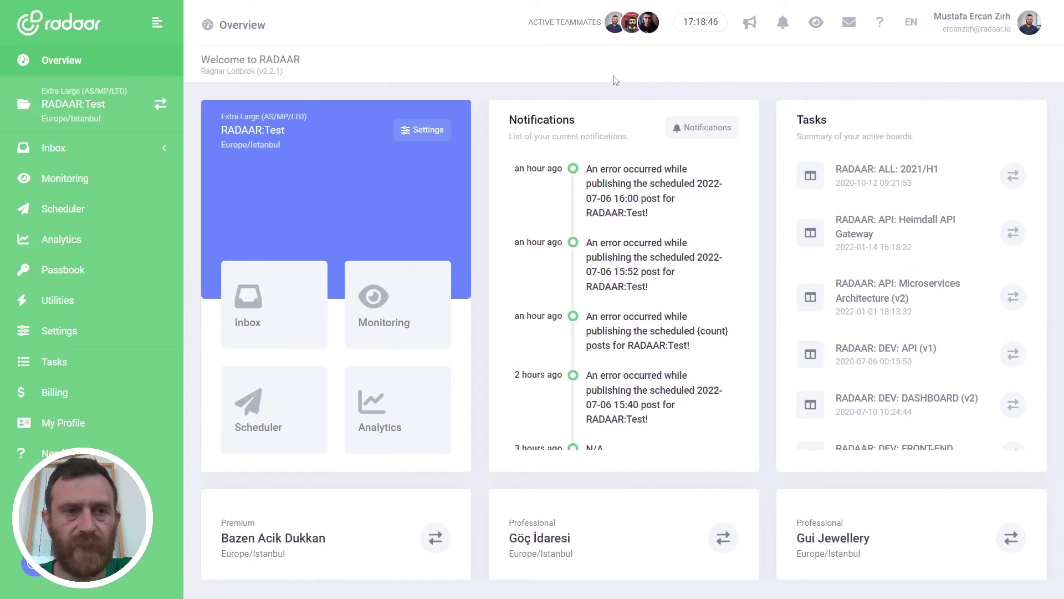
Open the July 2022 Scheduler and start a new Recurring Post.
{"action": "left_click", "coordinate": [78, 211]}
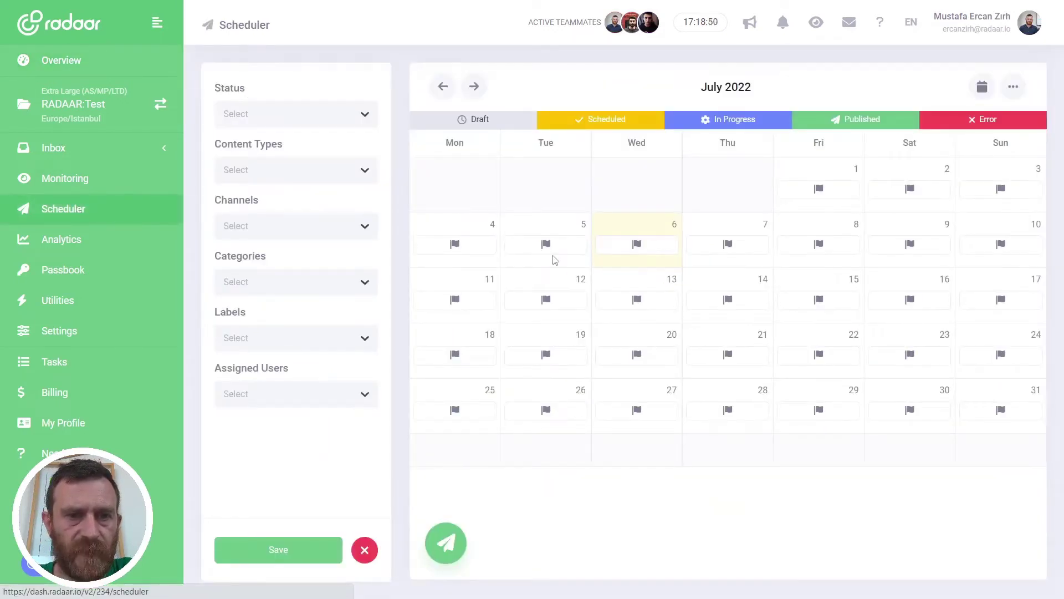
{"action": "left_click", "coordinate": [453, 542]}
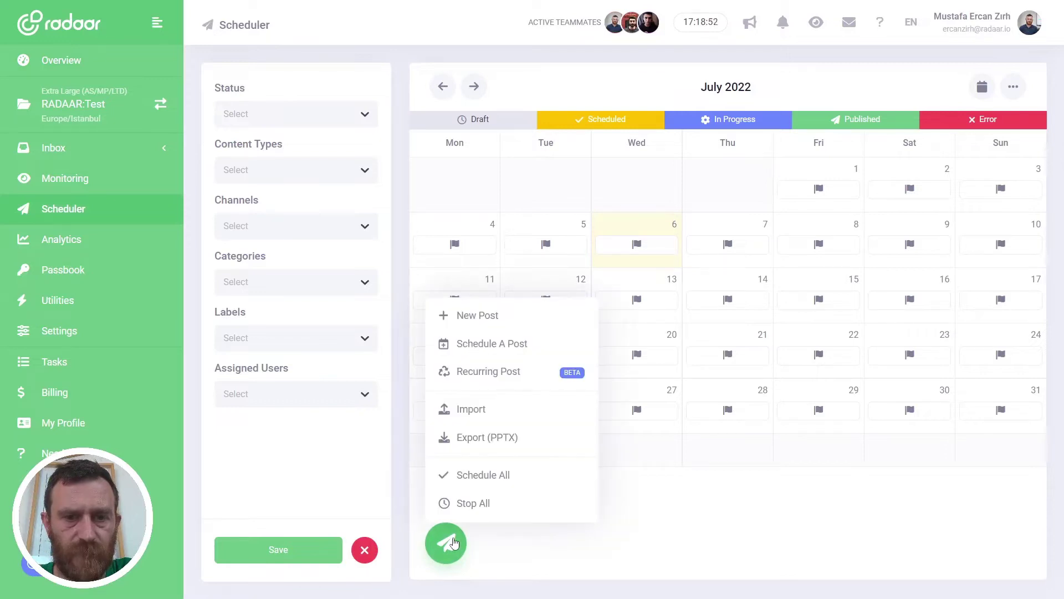
{"action": "left_click", "coordinate": [490, 372]}
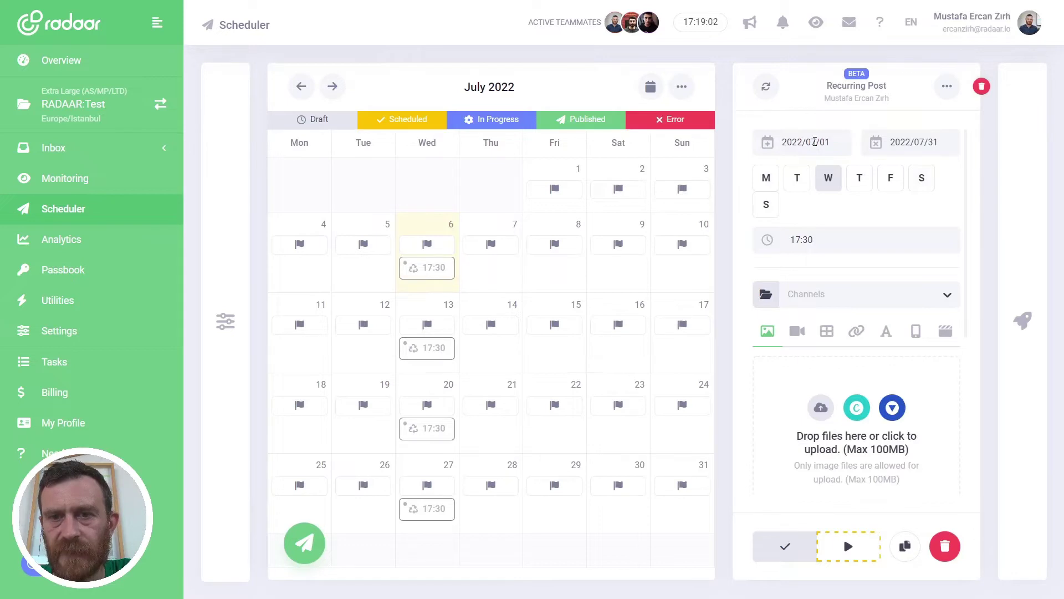
Run the post from 2022/07/01 to 2022/07/31 and add Monday and Friday as repeat days.
{"action": "left_click", "coordinate": [814, 142]}
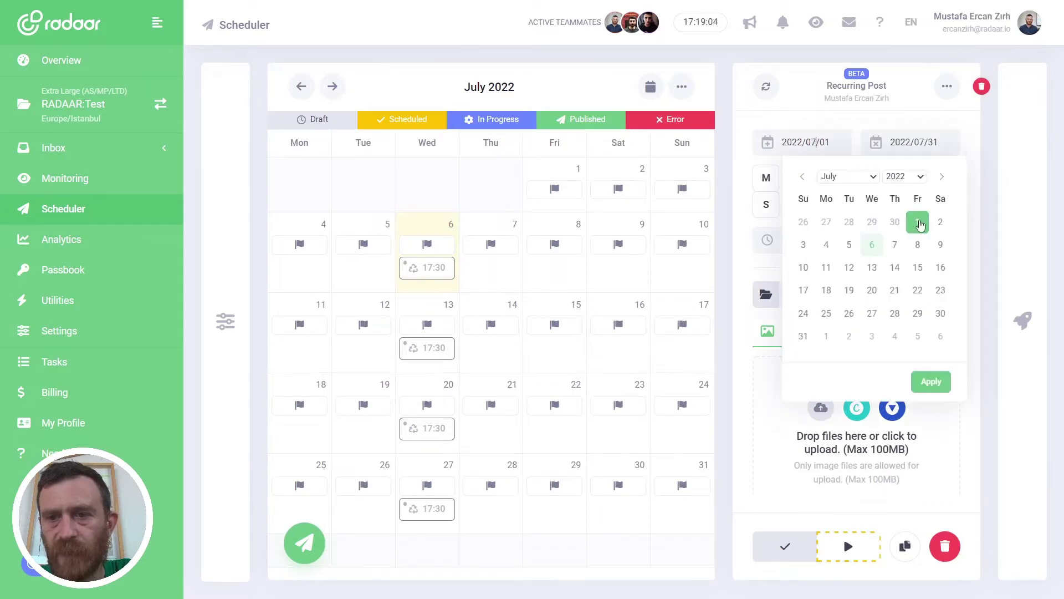
{"action": "left_click", "coordinate": [931, 381]}
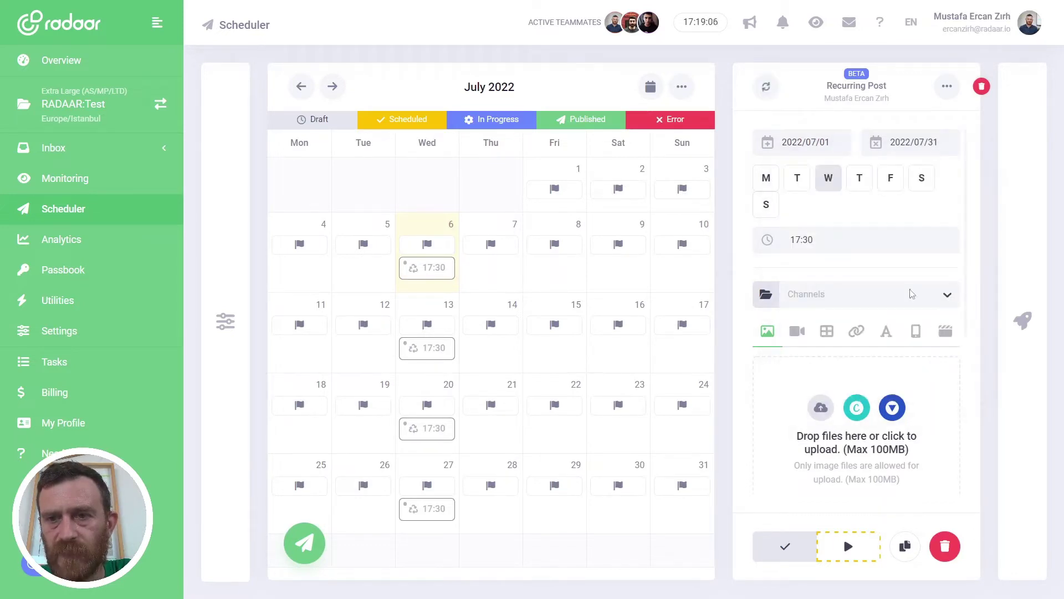
{"action": "left_click", "coordinate": [904, 144]}
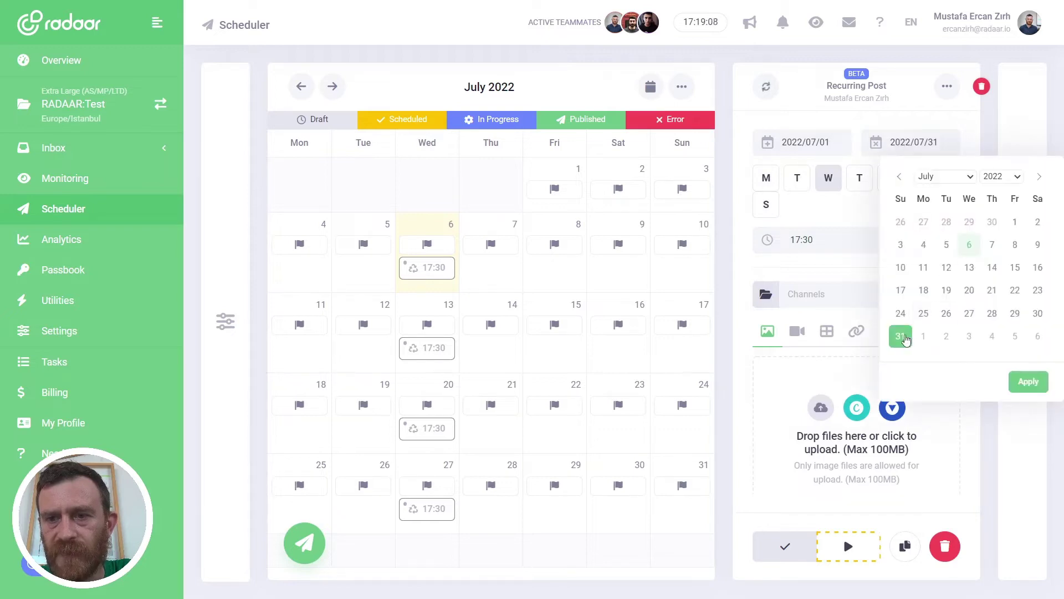
{"action": "left_click", "coordinate": [1013, 384]}
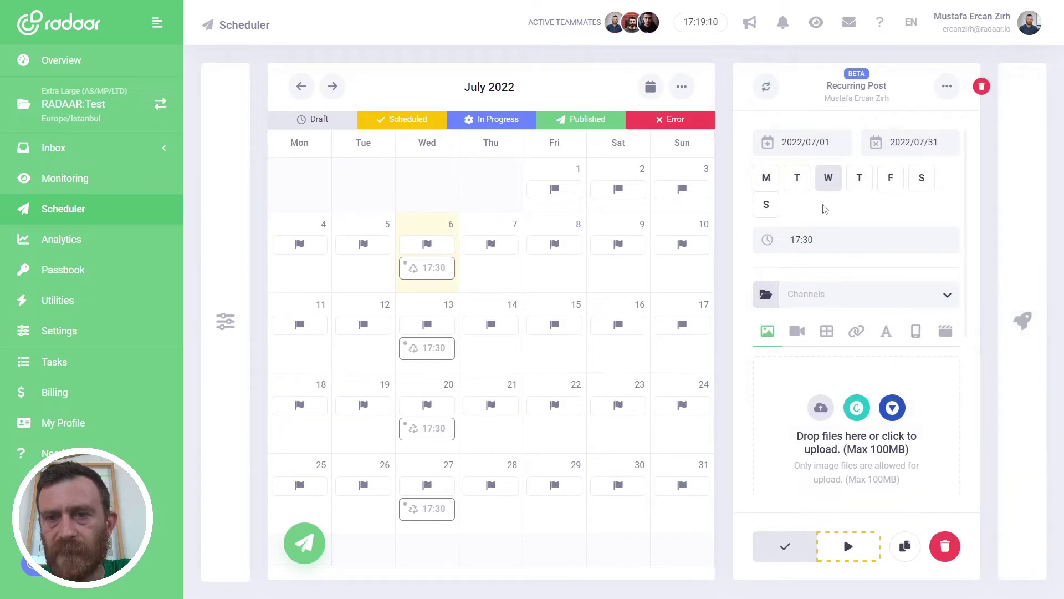
{"action": "left_click", "coordinate": [767, 180]}
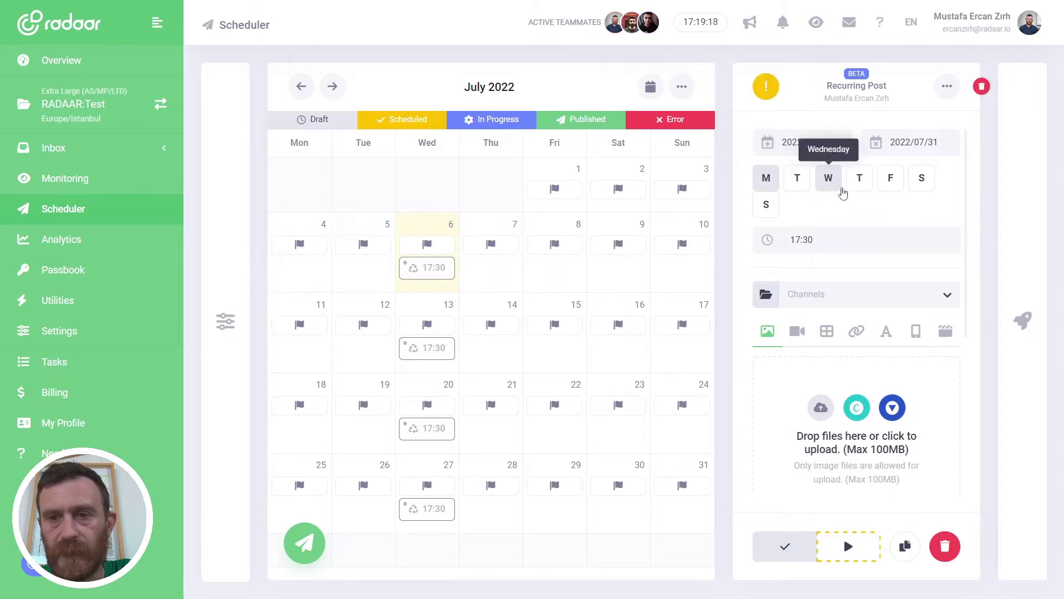
{"action": "left_click", "coordinate": [890, 178]}
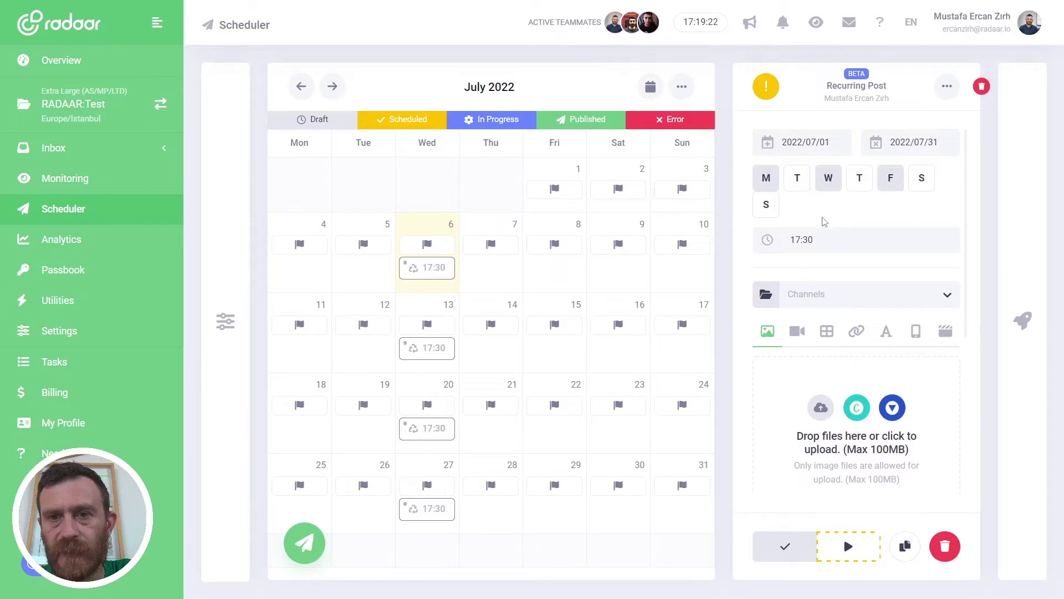
Select the Facebook, Instagram and LinkedIn RADAAR:Test channels and Twitter radaartest.
{"action": "scroll", "coordinate": [824, 221], "scroll_direction": "down", "scroll_amount": 1}
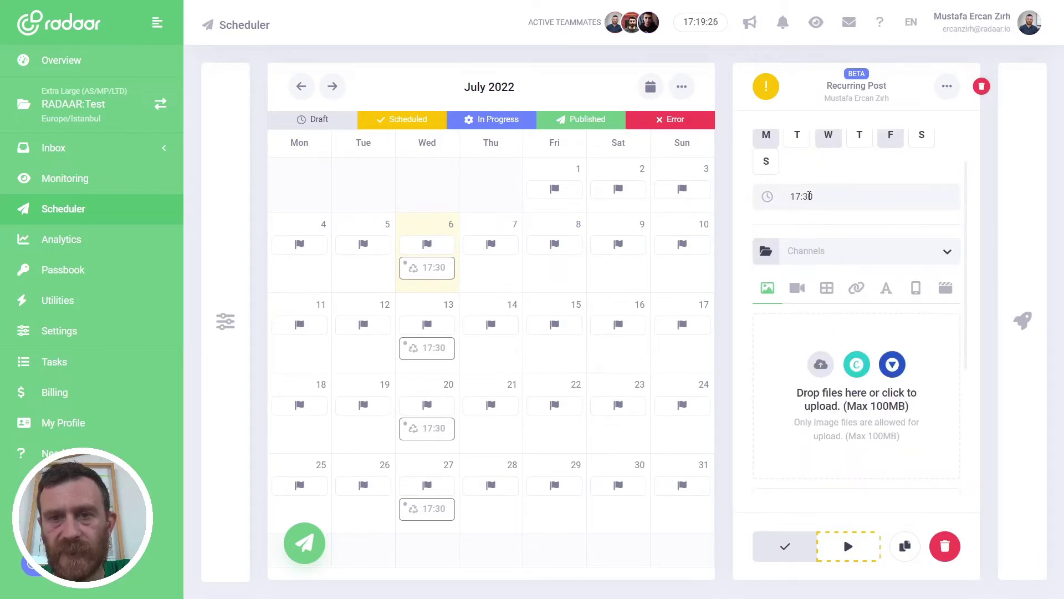
{"action": "scroll", "coordinate": [810, 241], "scroll_direction": "down", "scroll_amount": 2}
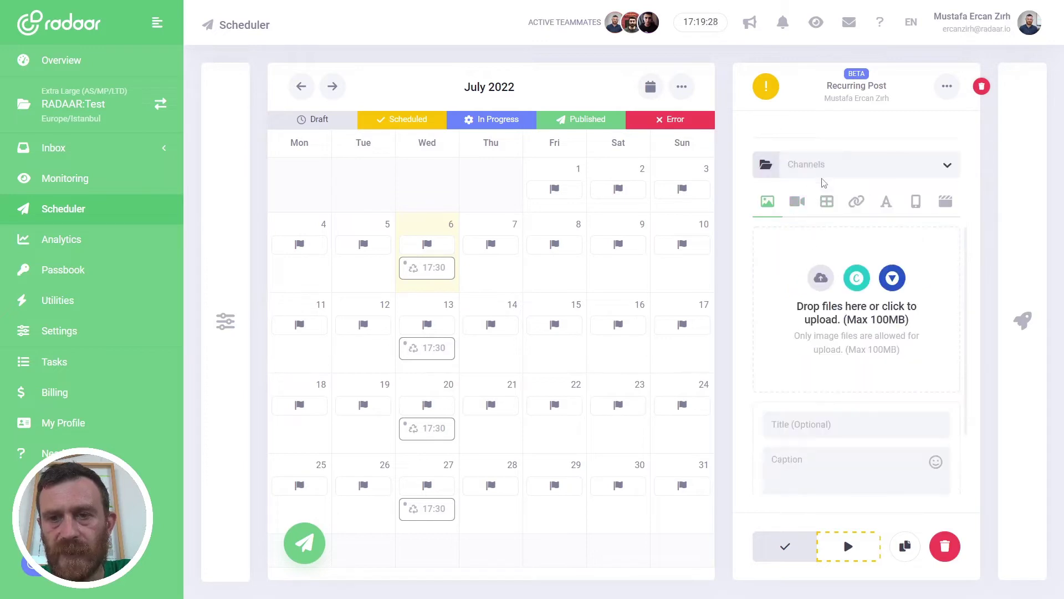
{"action": "scroll", "coordinate": [824, 183], "scroll_direction": "up", "scroll_amount": 1}
{"action": "left_click", "coordinate": [831, 208]}
{"action": "scroll", "coordinate": [955, 304], "scroll_direction": "down", "scroll_amount": 1}
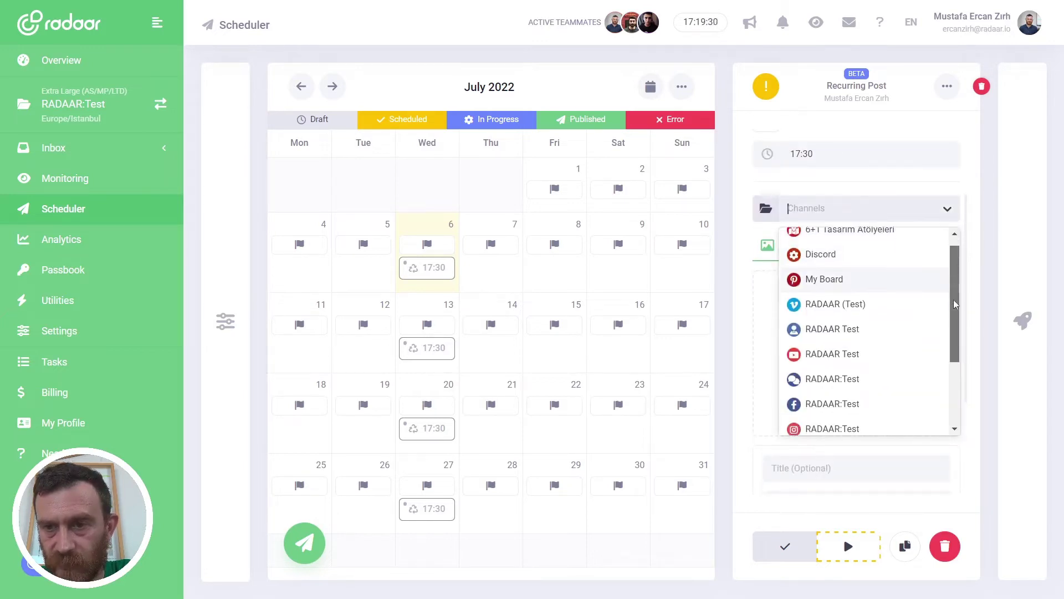
{"action": "scroll", "coordinate": [954, 304], "scroll_direction": "down", "scroll_amount": 2}
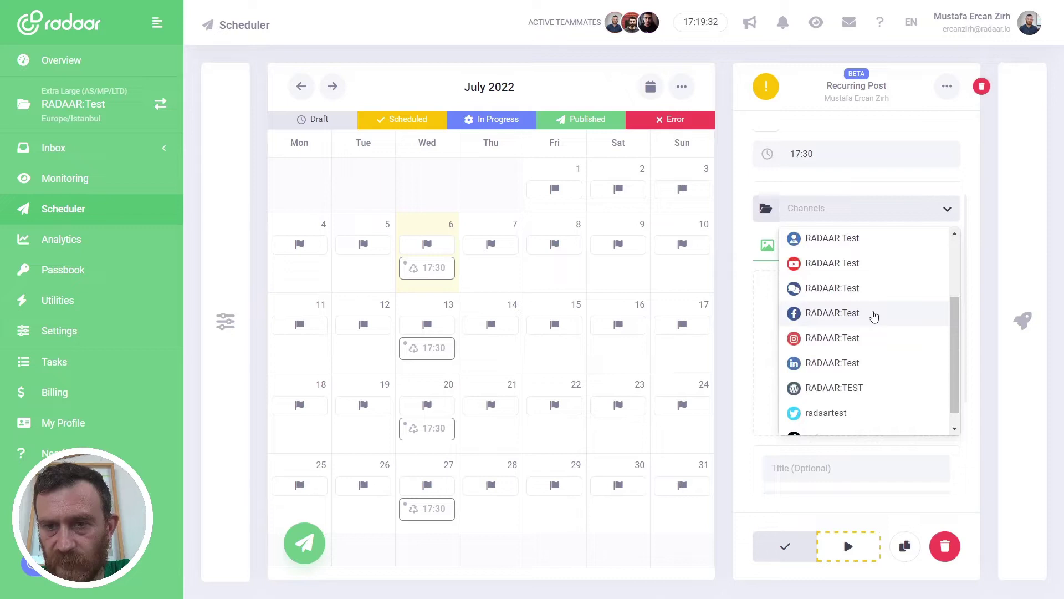
{"action": "left_click", "coordinate": [873, 316]}
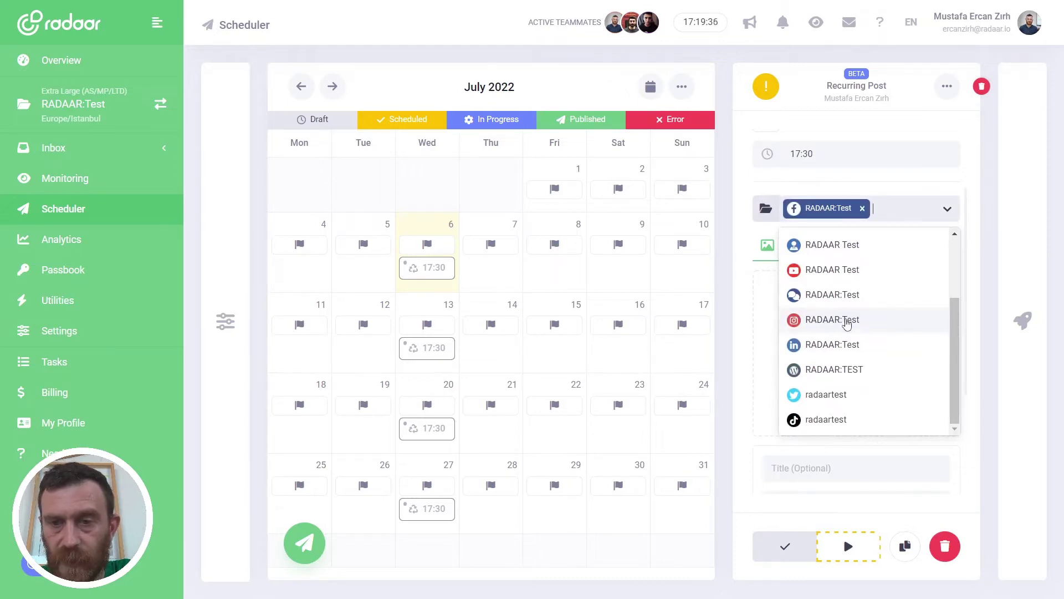
{"action": "left_click", "coordinate": [847, 324]}
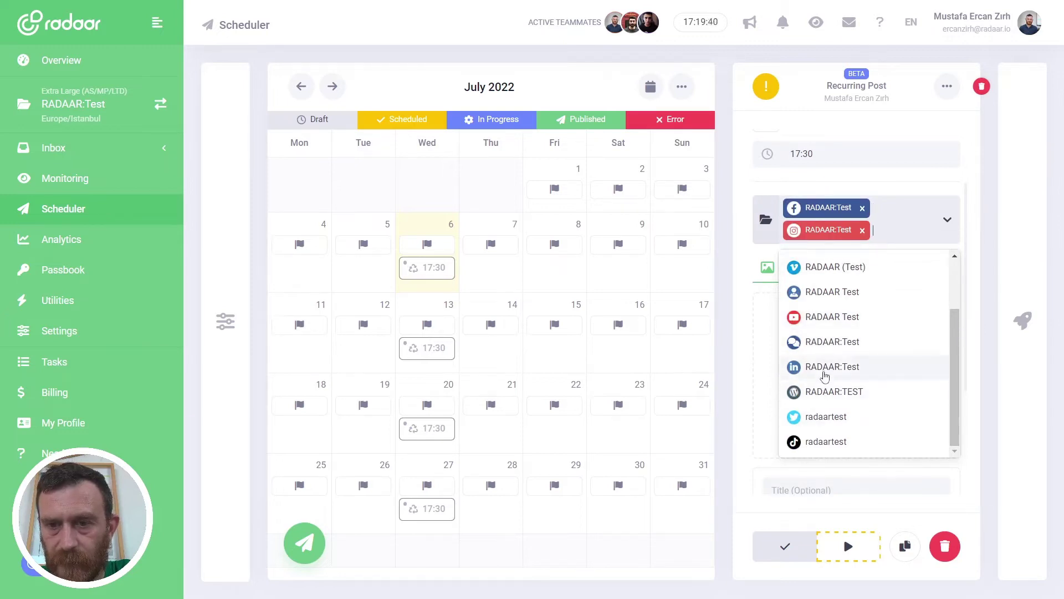
{"action": "left_click", "coordinate": [823, 369]}
{"action": "left_click", "coordinate": [816, 438]}
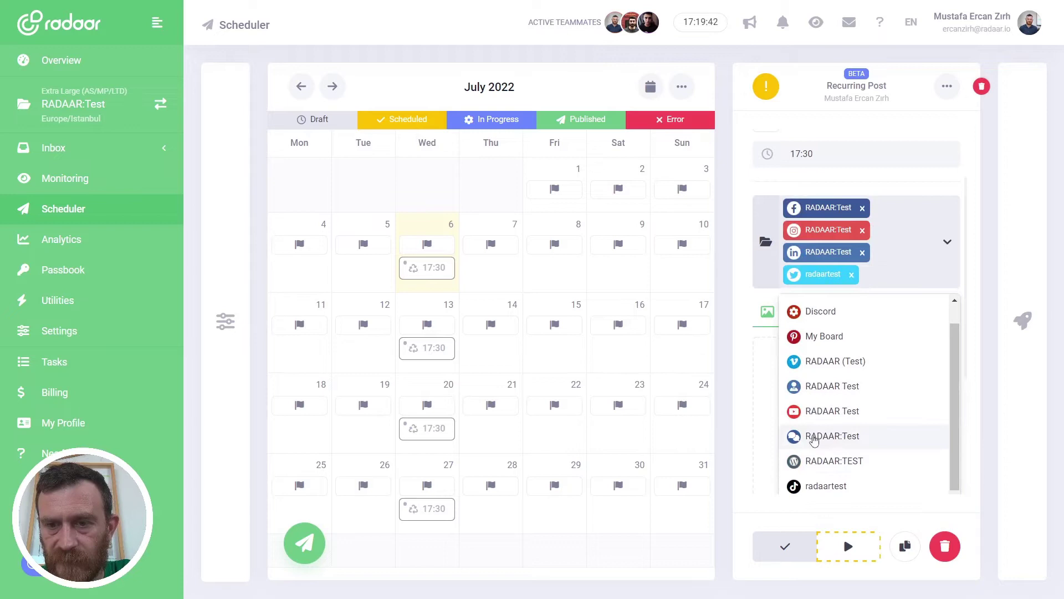
{"action": "left_click", "coordinate": [754, 405]}
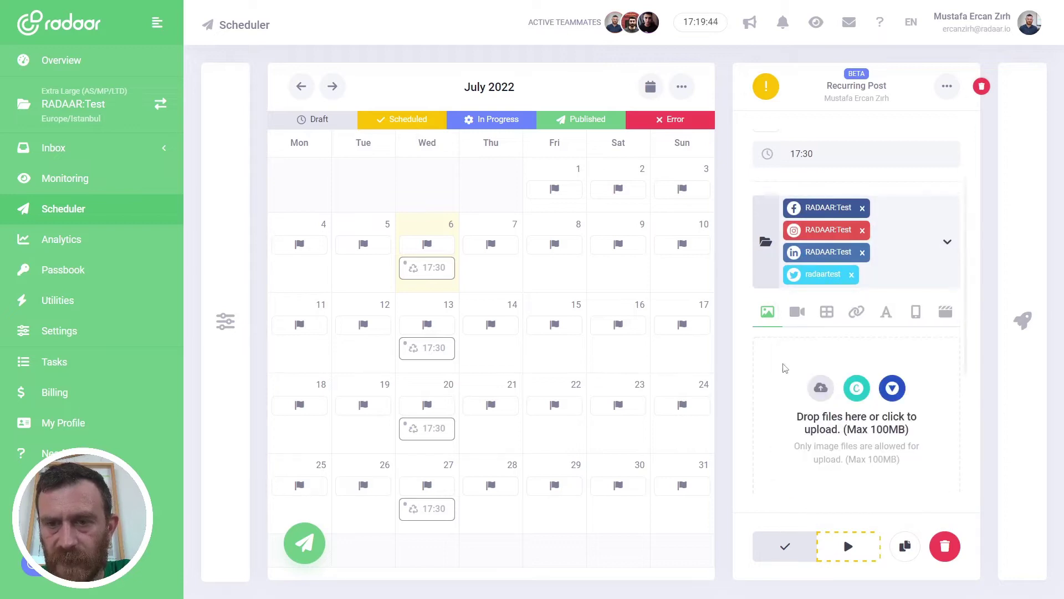
{"action": "scroll", "coordinate": [785, 368], "scroll_direction": "down", "scroll_amount": 3}
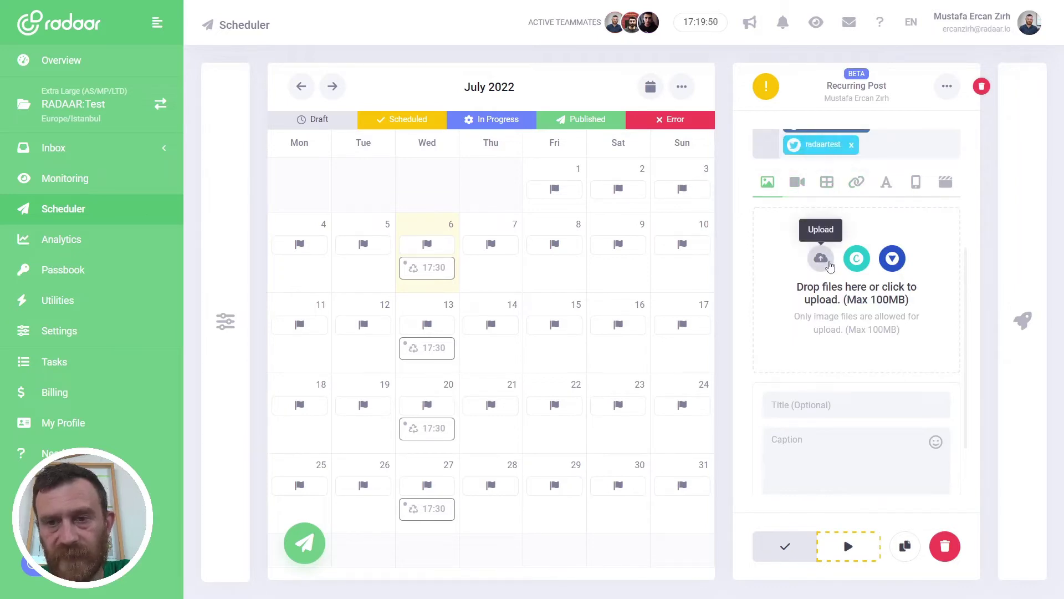
Upload the POST-001-003 image from the computer as the post's media.
{"action": "left_click", "coordinate": [821, 259]}
{"action": "left_click", "coordinate": [814, 287]}
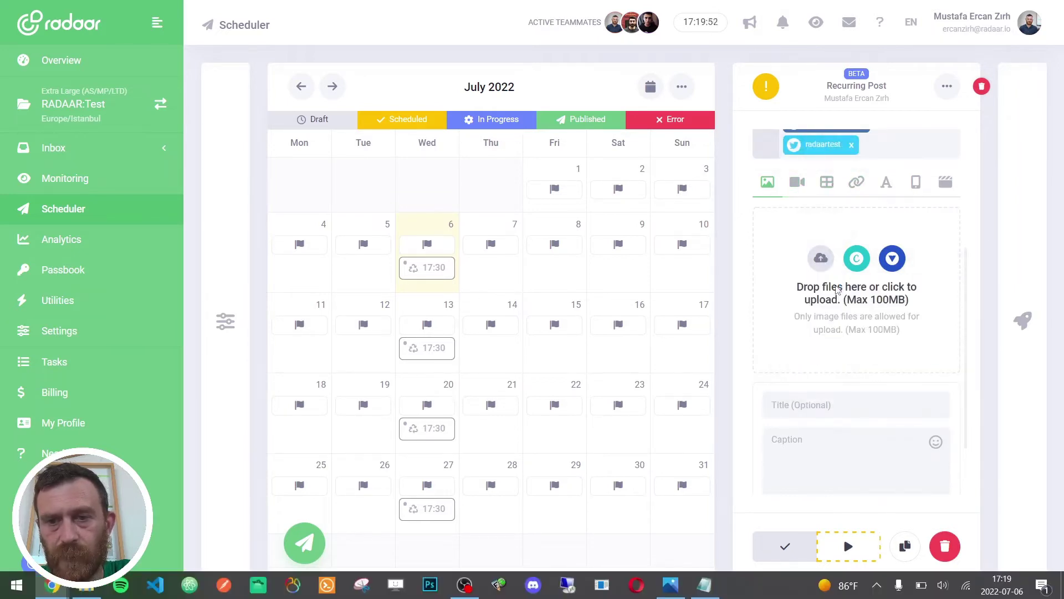
{"action": "left_click", "coordinate": [242, 224]}
{"action": "double_click", "coordinate": [403, 224]}
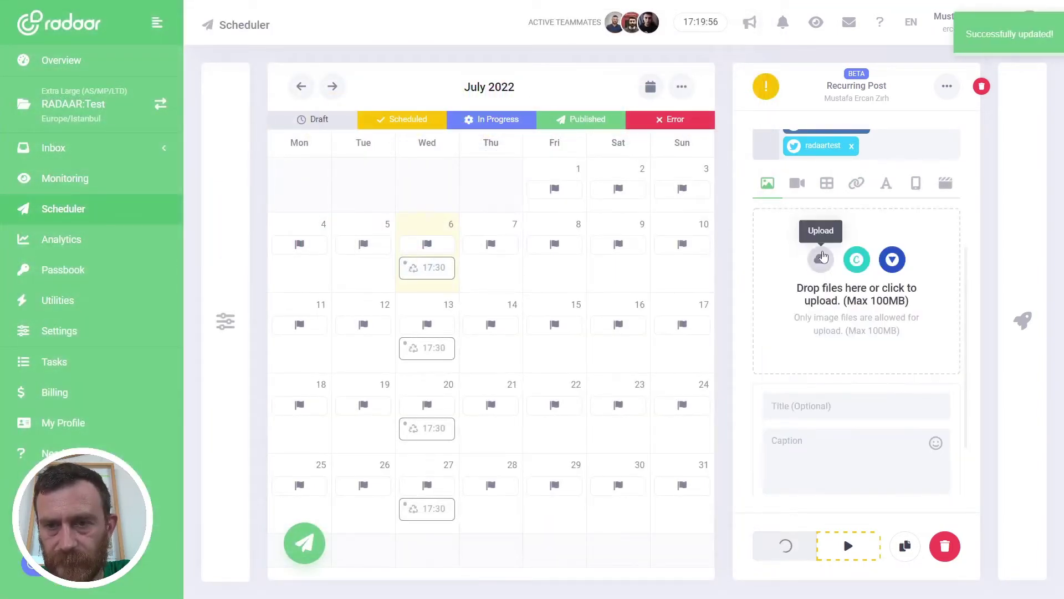
{"action": "scroll", "coordinate": [823, 254], "scroll_direction": "down", "scroll_amount": 3}
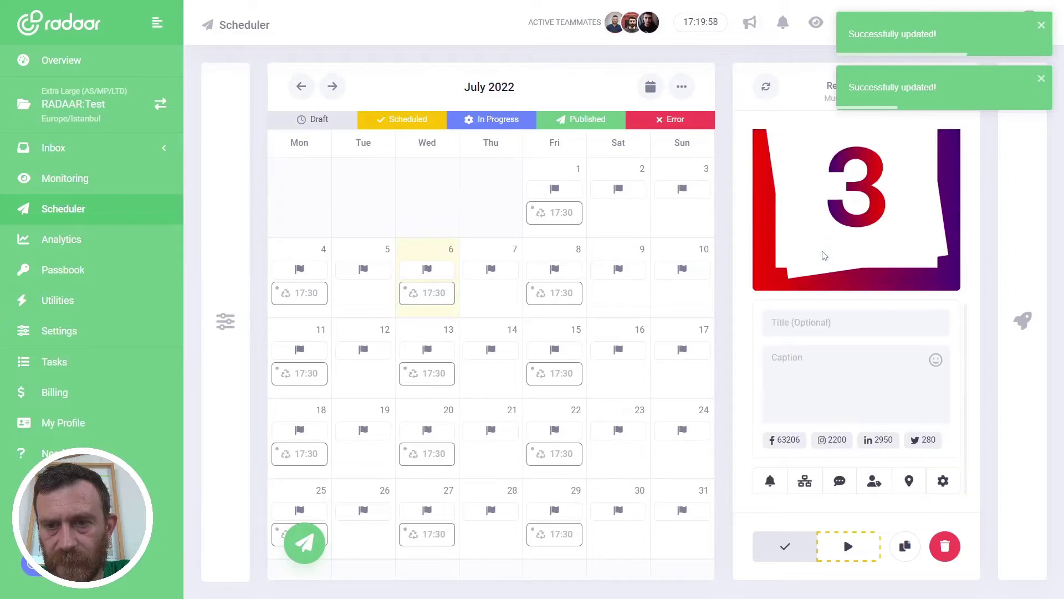
Title the post 'My Recuring Post' and paste the same text into the caption.
{"action": "left_click", "coordinate": [807, 321]}
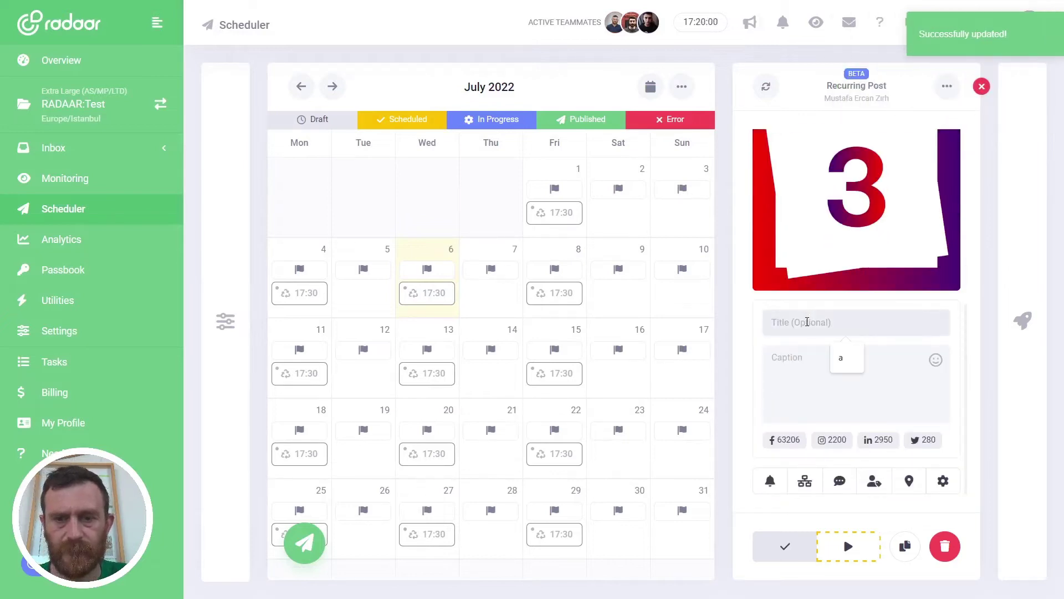
{"action": "type", "text": "My"}
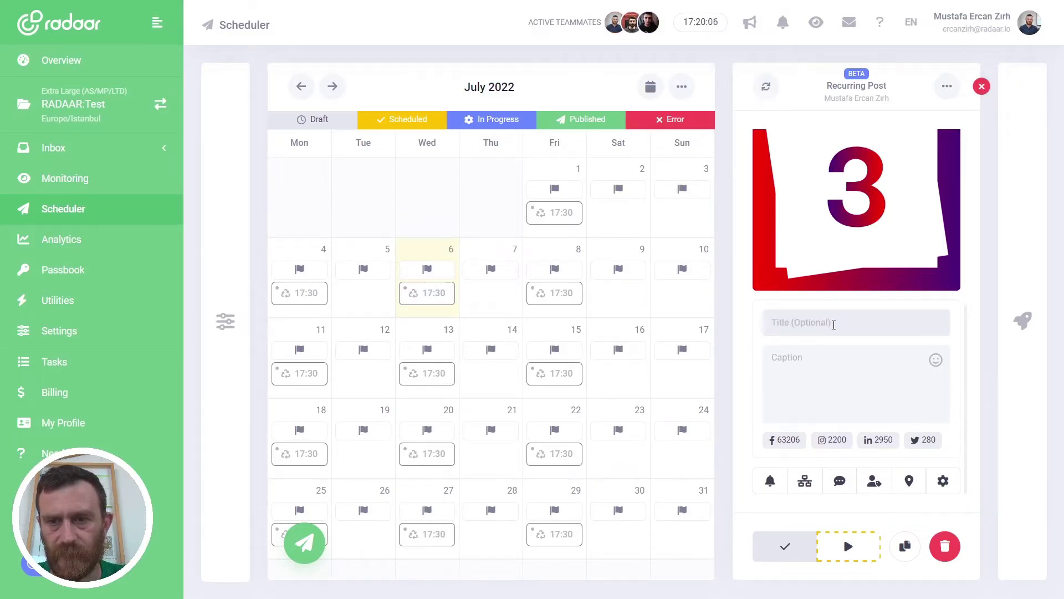
{"action": "type", "text": "My"}
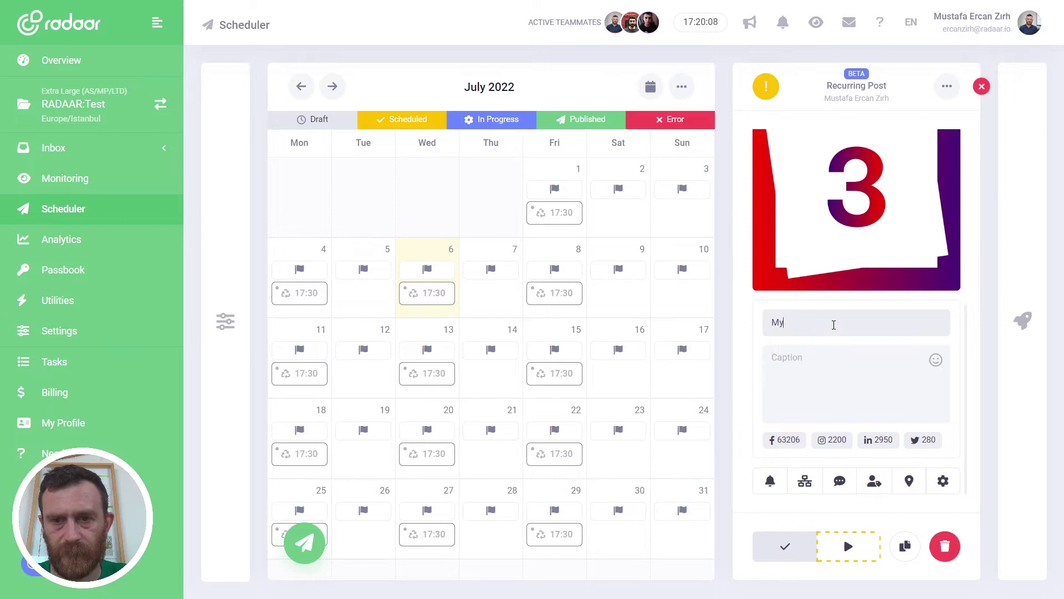
{"action": "type", "text": " Rec"}
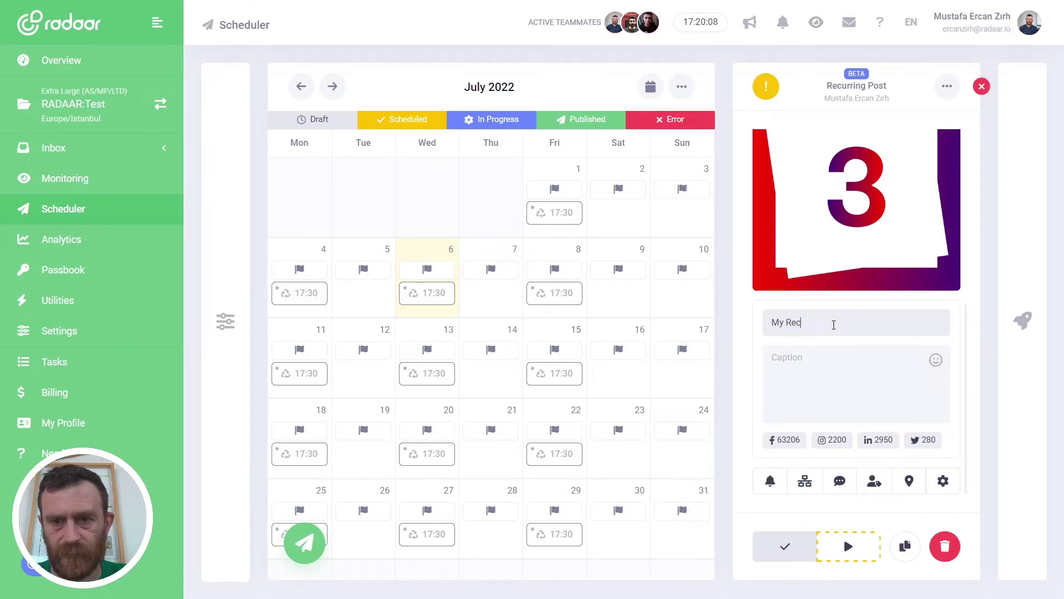
{"action": "type", "text": "urring Post"}
{"action": "key", "text": "ctrl+a"}
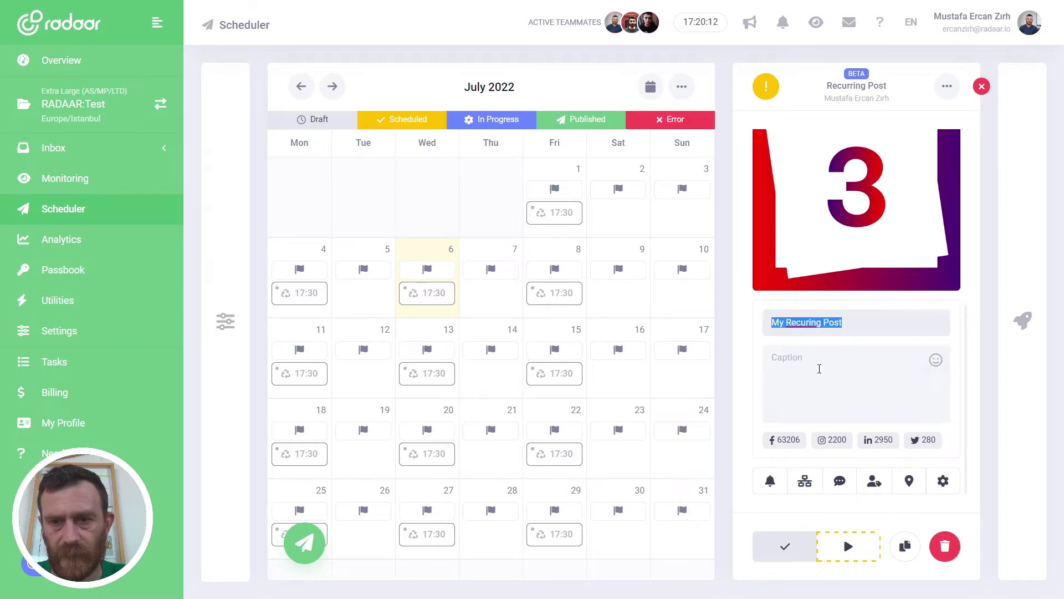
{"action": "left_click", "coordinate": [819, 369]}
{"action": "type", "text": "My Recuring Post"}
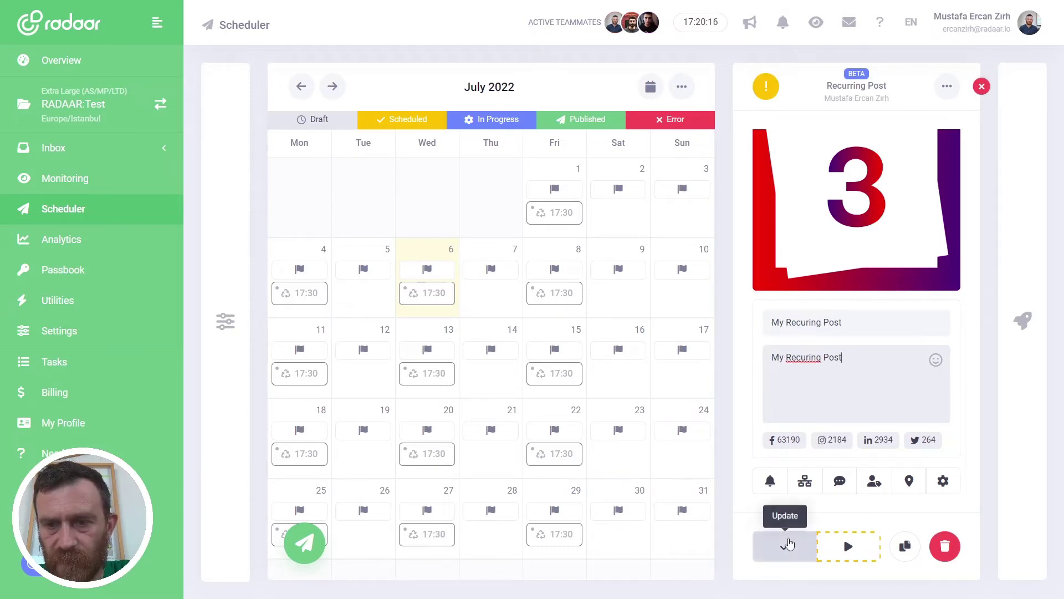
Save the 'My Recuring Post' recurring post with Update.
{"action": "left_click", "coordinate": [788, 544]}
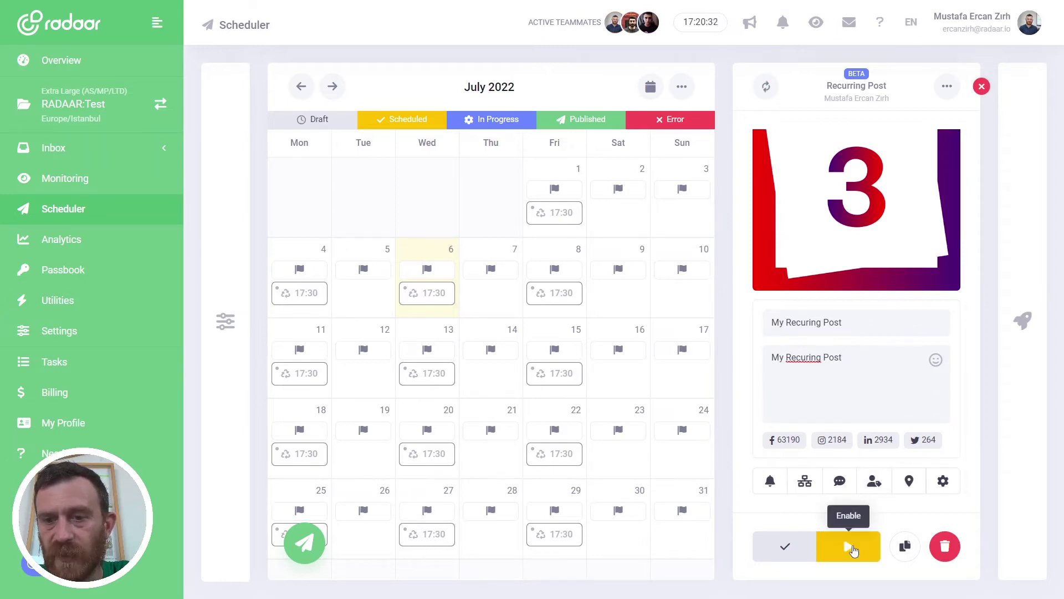
Enable the 17:30 Monday/Wednesday/Friday recurring post and review its settings.
{"action": "left_click", "coordinate": [851, 548]}
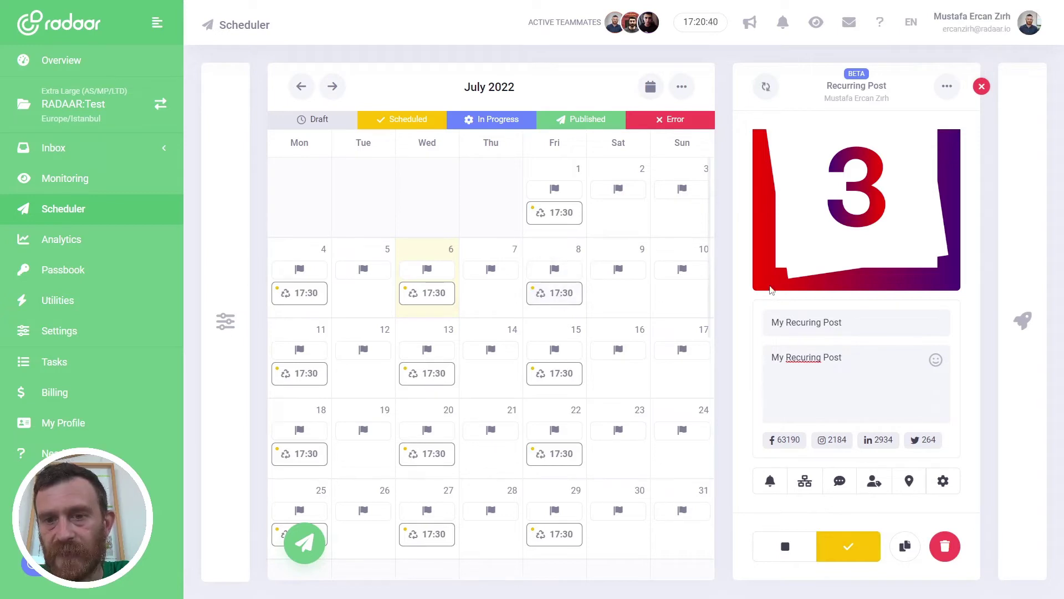
{"action": "scroll", "coordinate": [831, 277], "scroll_direction": "up", "scroll_amount": 5}
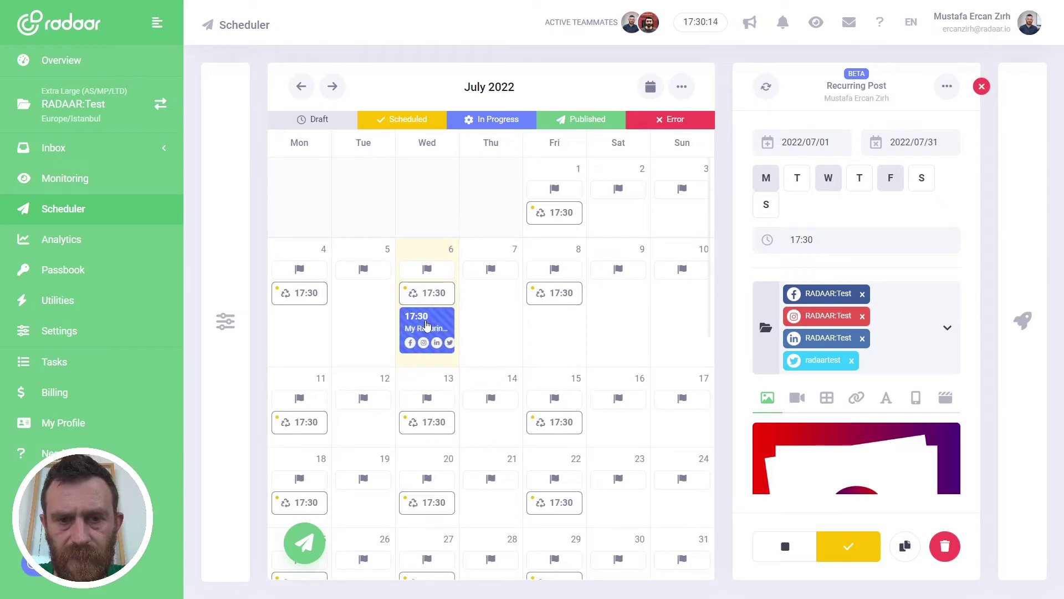
Open the 6 July 17:30 post and review its four waiting channels, image and caption.
{"action": "left_click", "coordinate": [427, 324]}
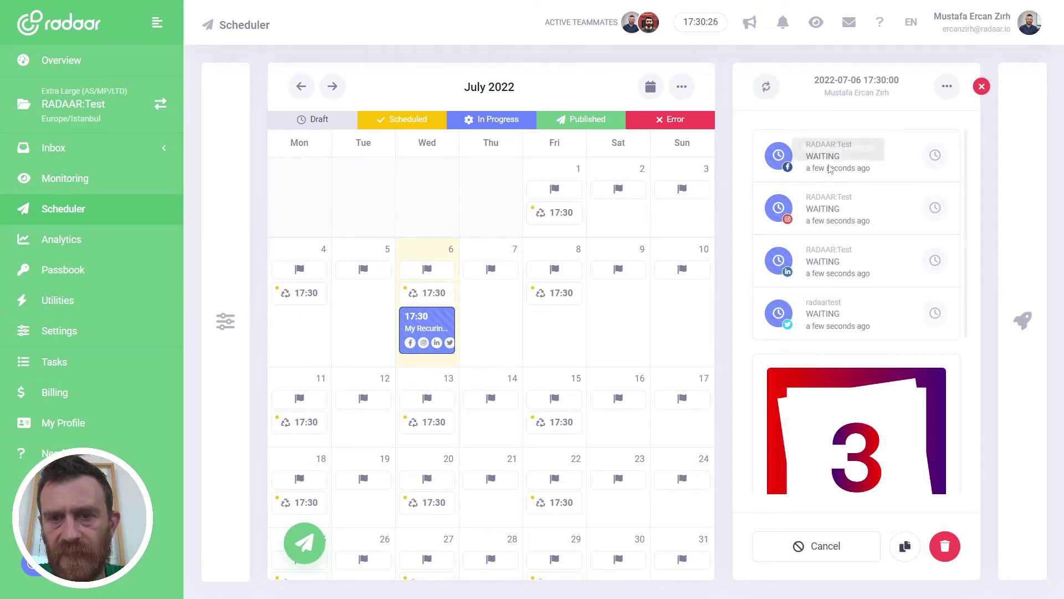
{"action": "scroll", "coordinate": [819, 247], "scroll_direction": "down", "scroll_amount": 3}
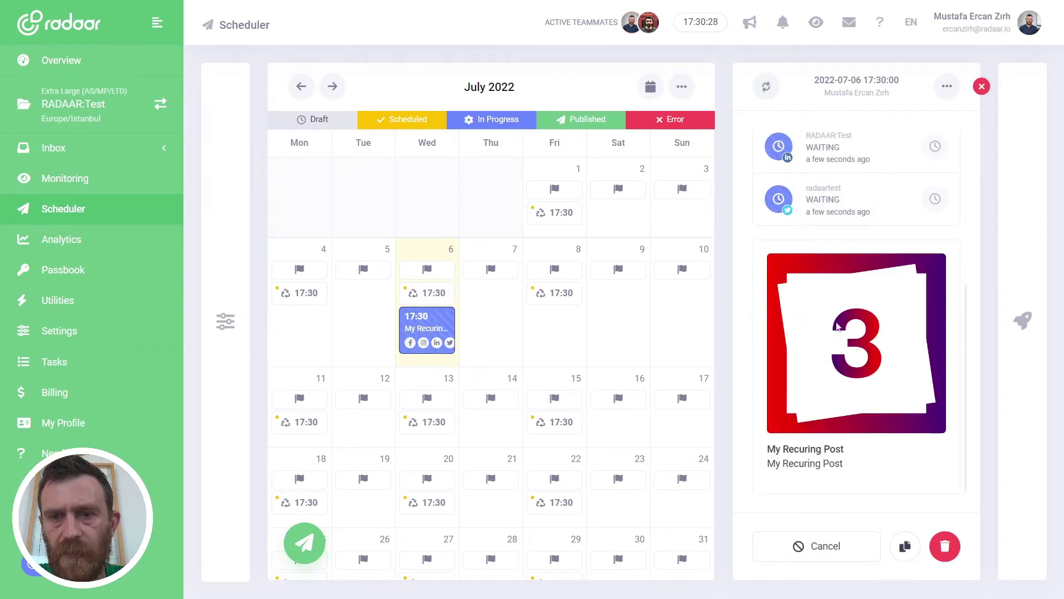
{"action": "scroll", "coordinate": [837, 312], "scroll_direction": "up", "scroll_amount": 3}
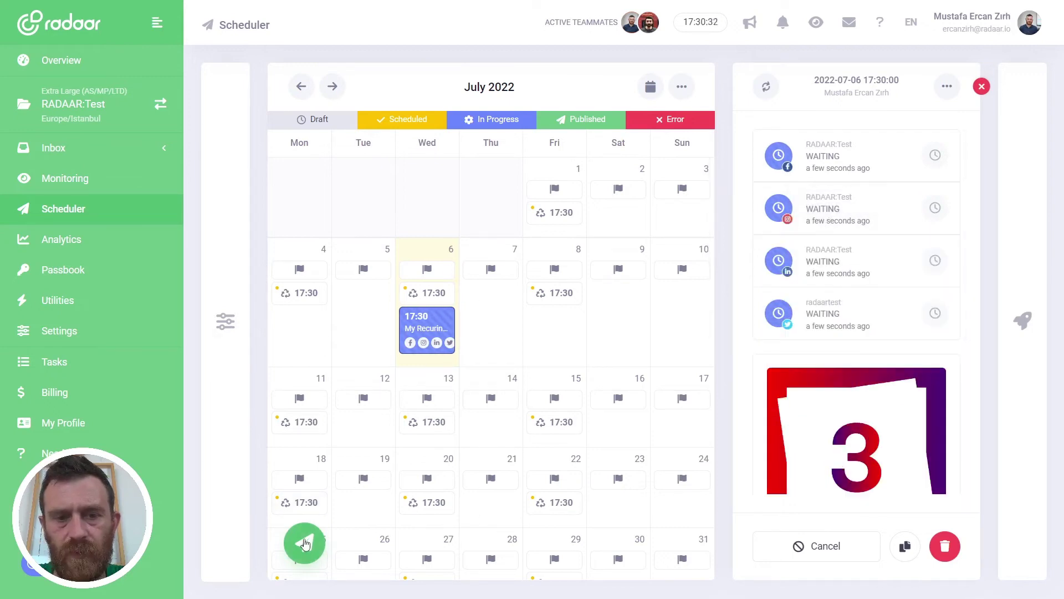
Start a second recurring post running from 2022/07/04 to 2022/07/10.
{"action": "left_click", "coordinate": [304, 543]}
{"action": "left_click", "coordinate": [372, 367]}
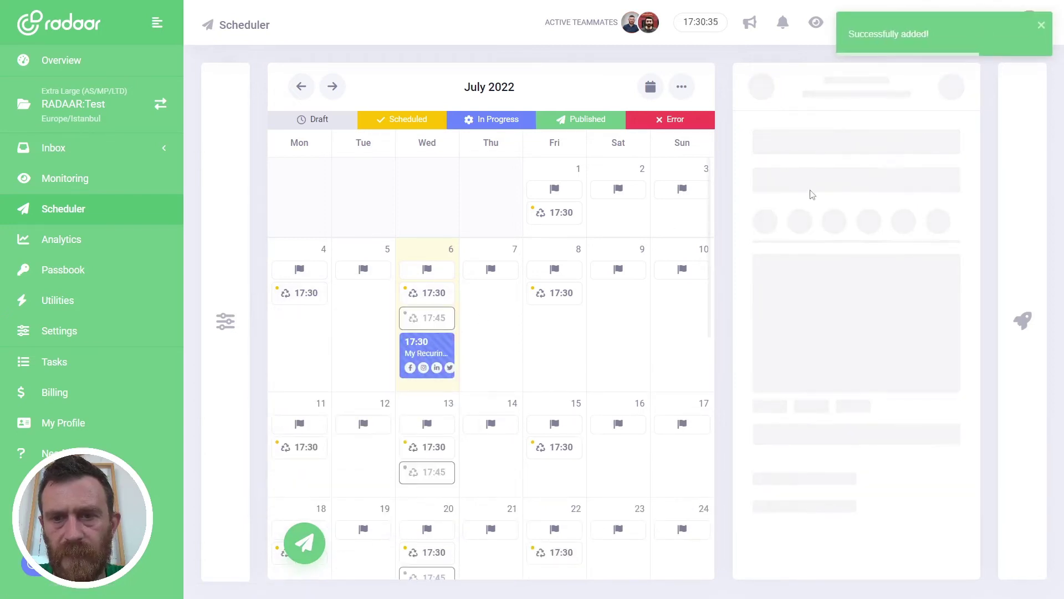
{"action": "left_click", "coordinate": [818, 143]}
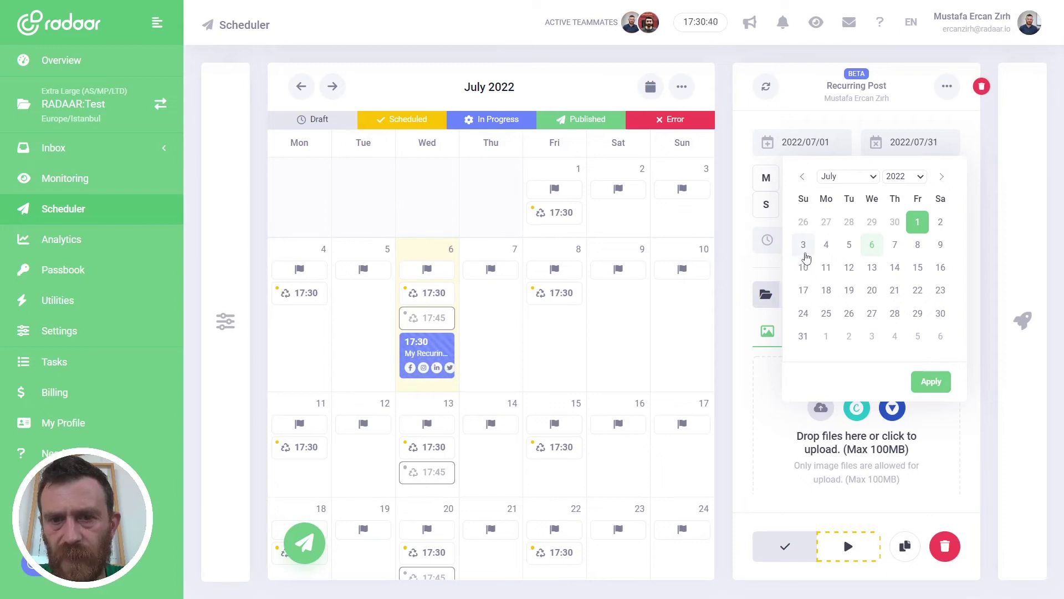
{"action": "left_click", "coordinate": [825, 246]}
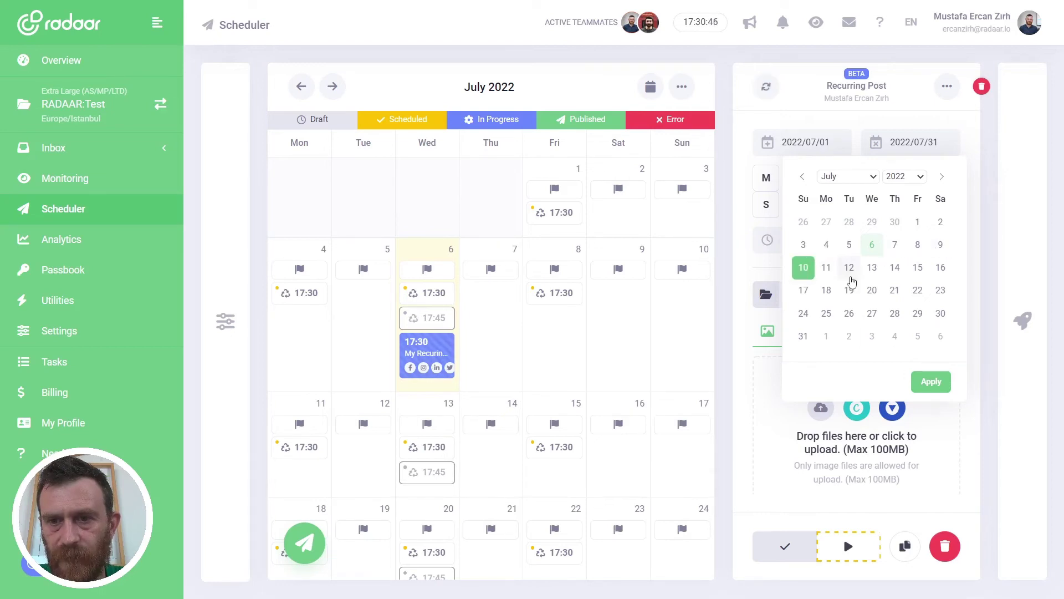
{"action": "left_click", "coordinate": [931, 382]}
{"action": "left_click", "coordinate": [916, 145]}
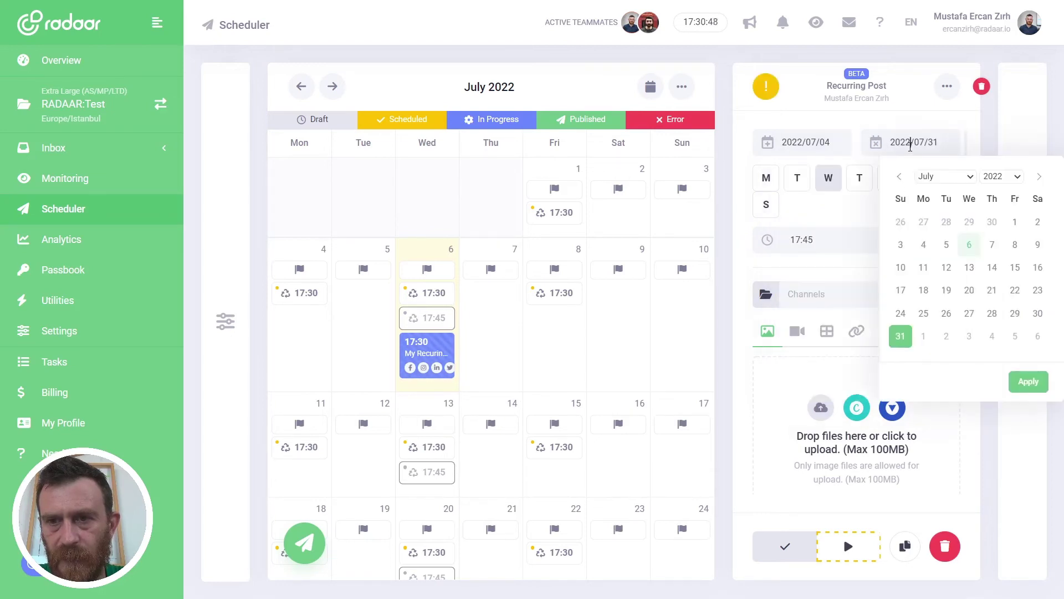
{"action": "left_click", "coordinate": [901, 267]}
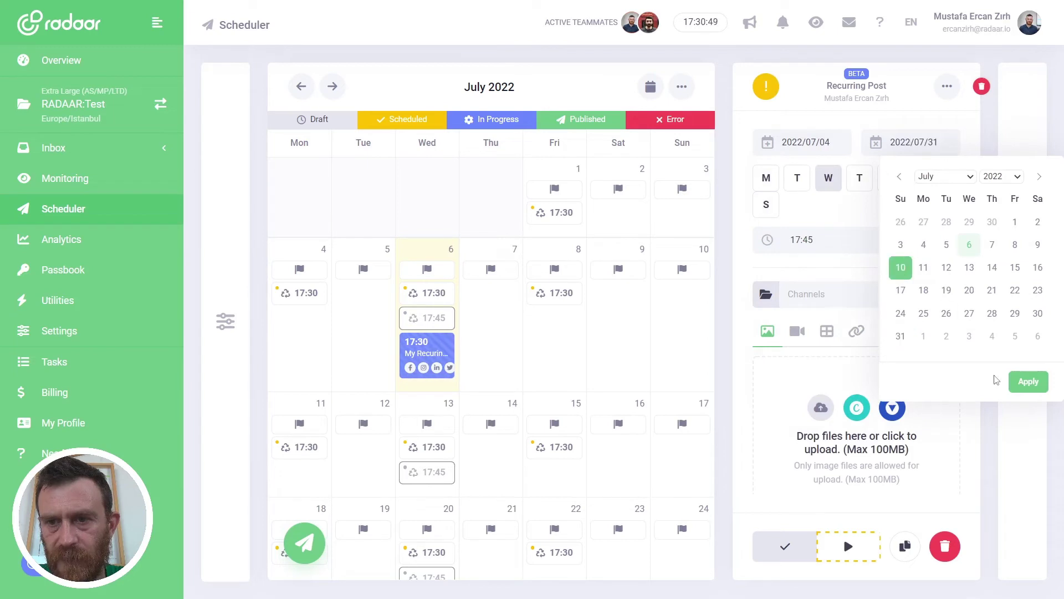
{"action": "left_click", "coordinate": [1027, 383]}
Set its repeat days to Tuesday, Thursday and Saturday at 19:00.
{"action": "left_click", "coordinate": [765, 177]}
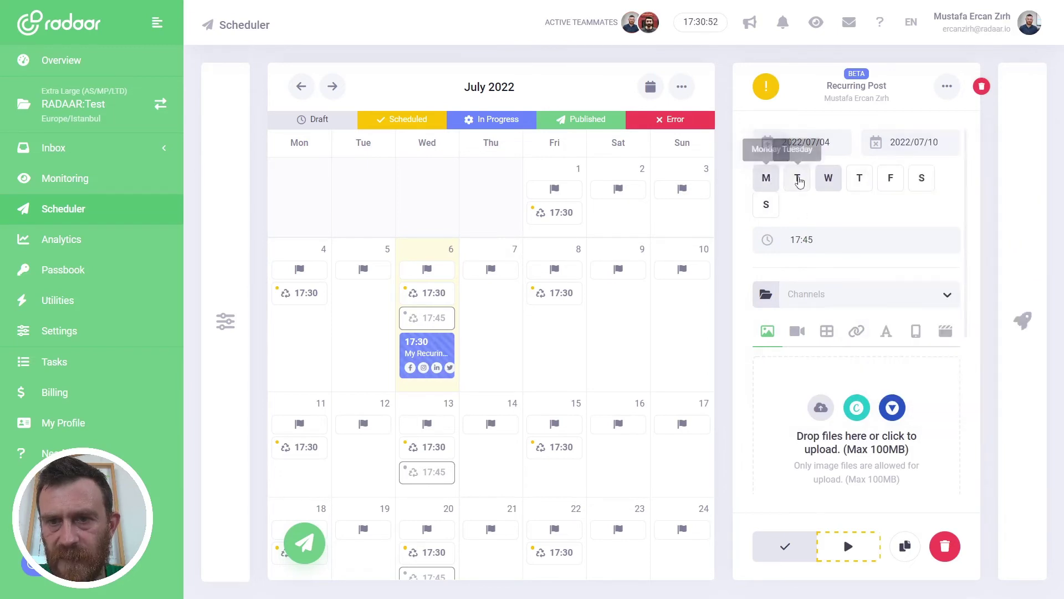
{"action": "left_click", "coordinate": [797, 177]}
{"action": "left_click", "coordinate": [766, 177]}
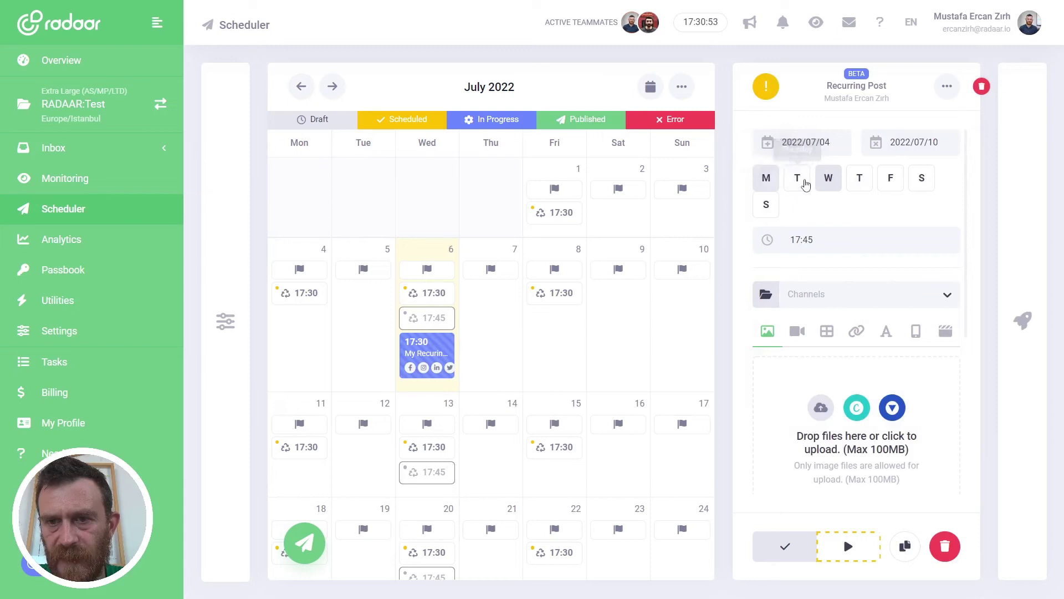
{"action": "left_click", "coordinate": [828, 178]}
{"action": "left_click", "coordinate": [859, 179]}
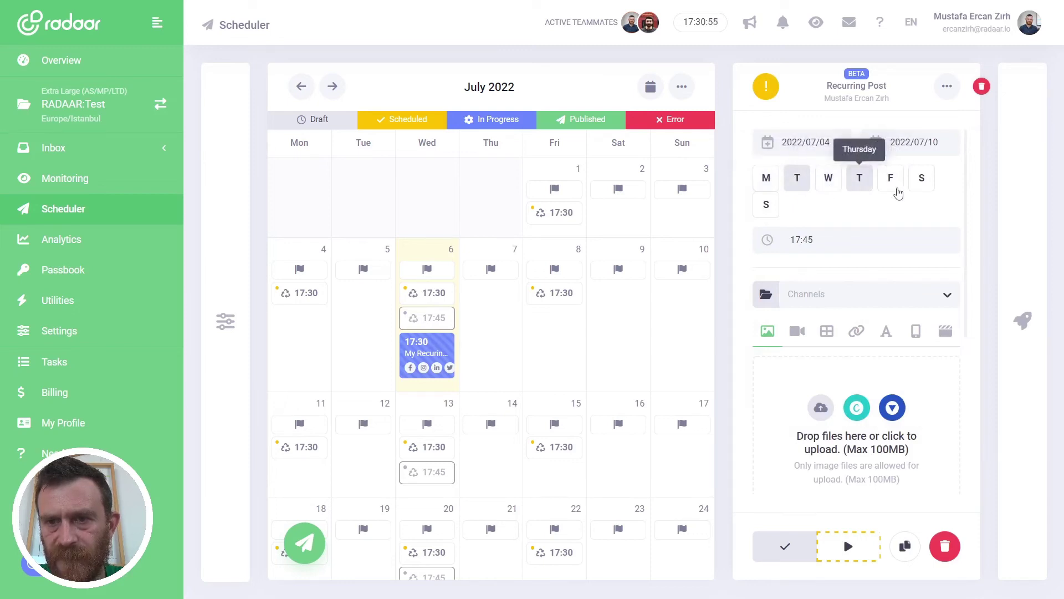
{"action": "left_click", "coordinate": [921, 179]}
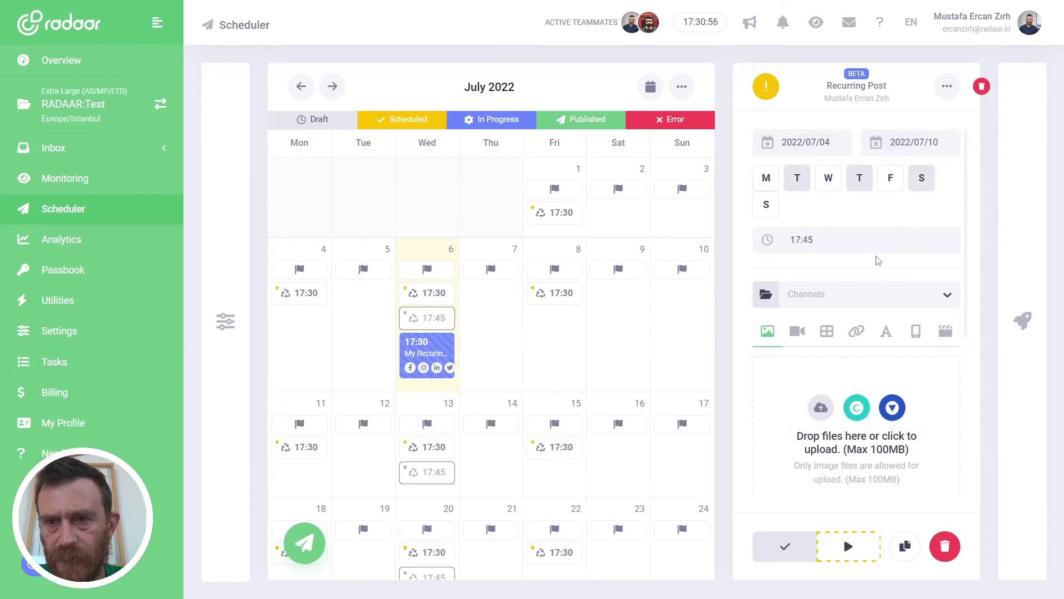
{"action": "left_click", "coordinate": [830, 245]}
{"action": "left_click_drag", "start_coordinate": [952, 282], "coordinate": [956, 445]}
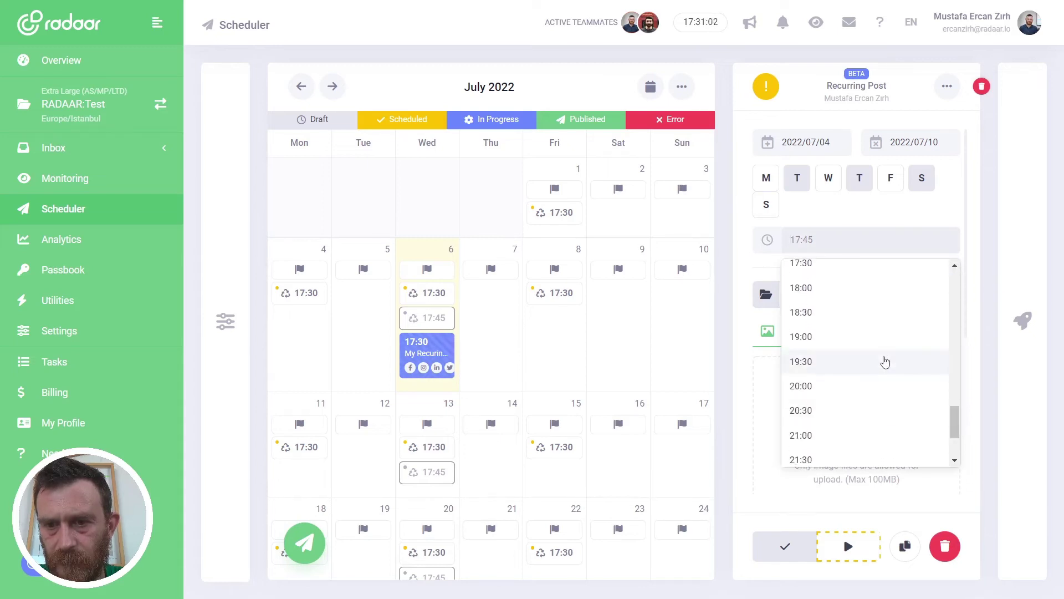
{"action": "left_click", "coordinate": [856, 339]}
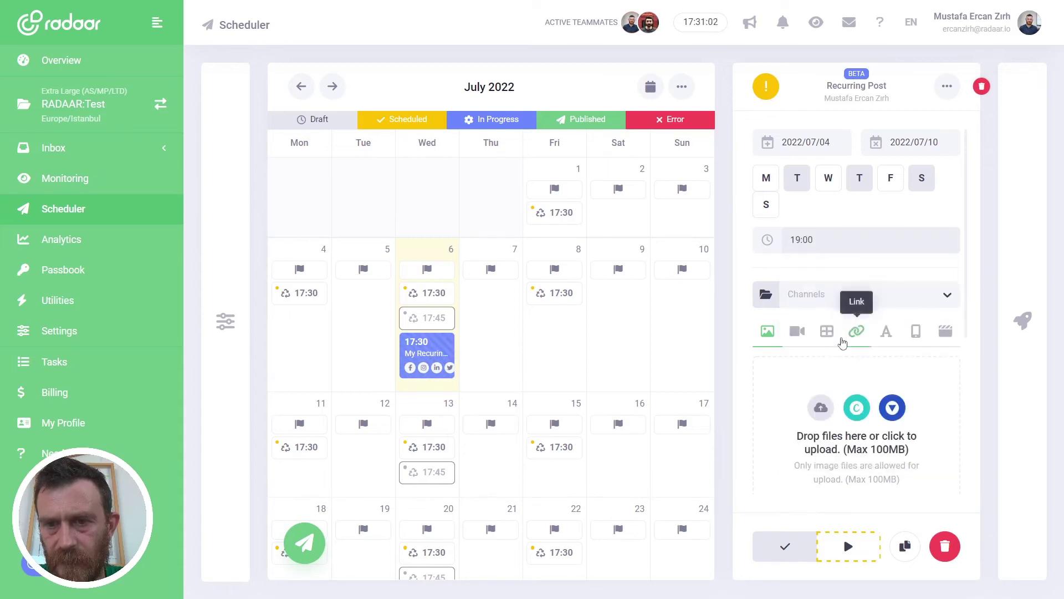
Save the new 19:00 recurring post, then disable the 17:30 recurring post.
{"action": "left_click", "coordinate": [786, 559]}
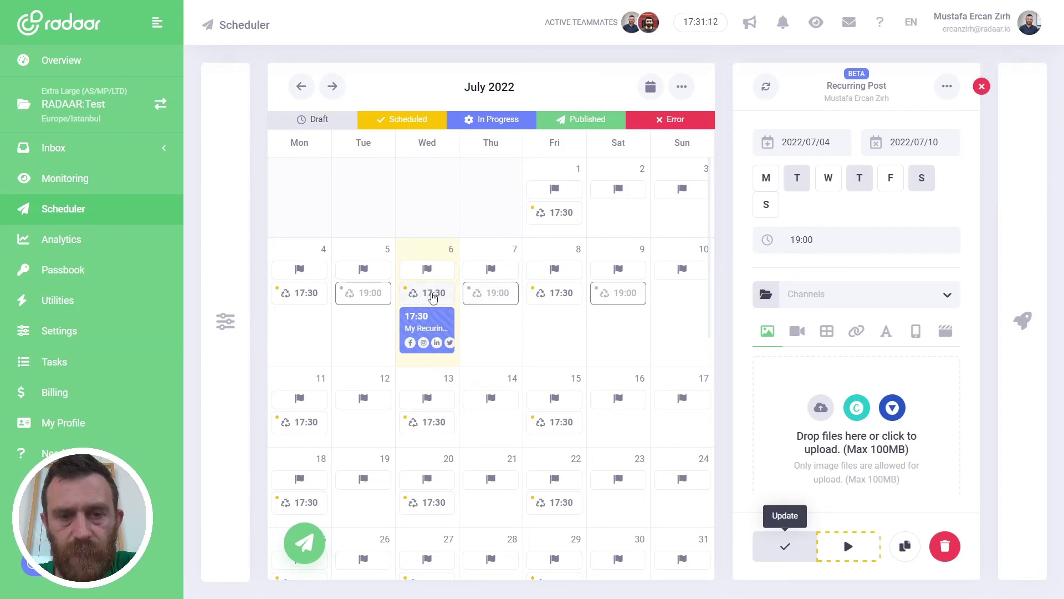
{"action": "left_click", "coordinate": [432, 298]}
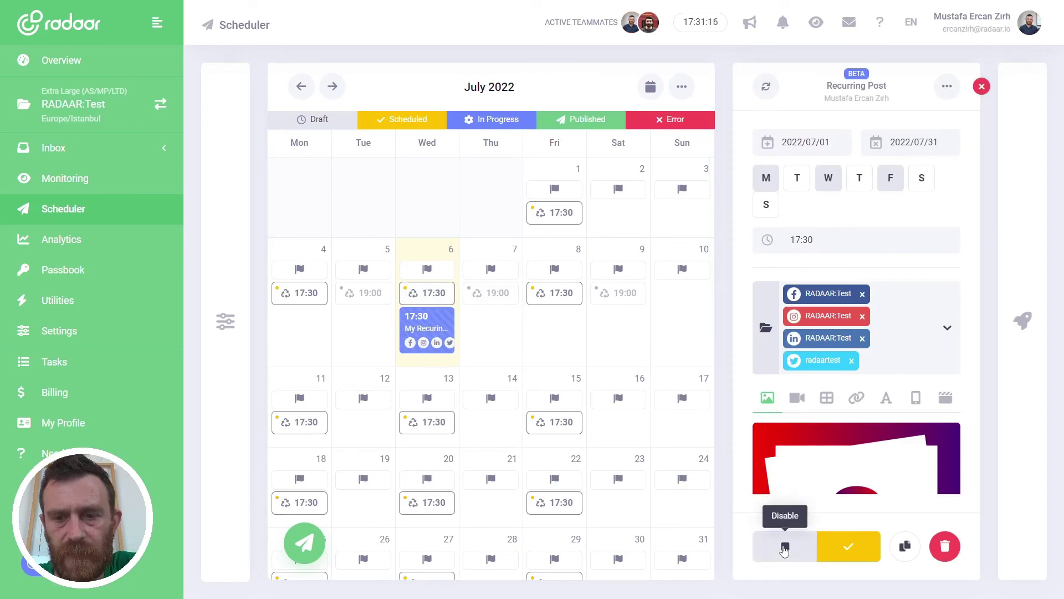
{"action": "left_click", "coordinate": [785, 549]}
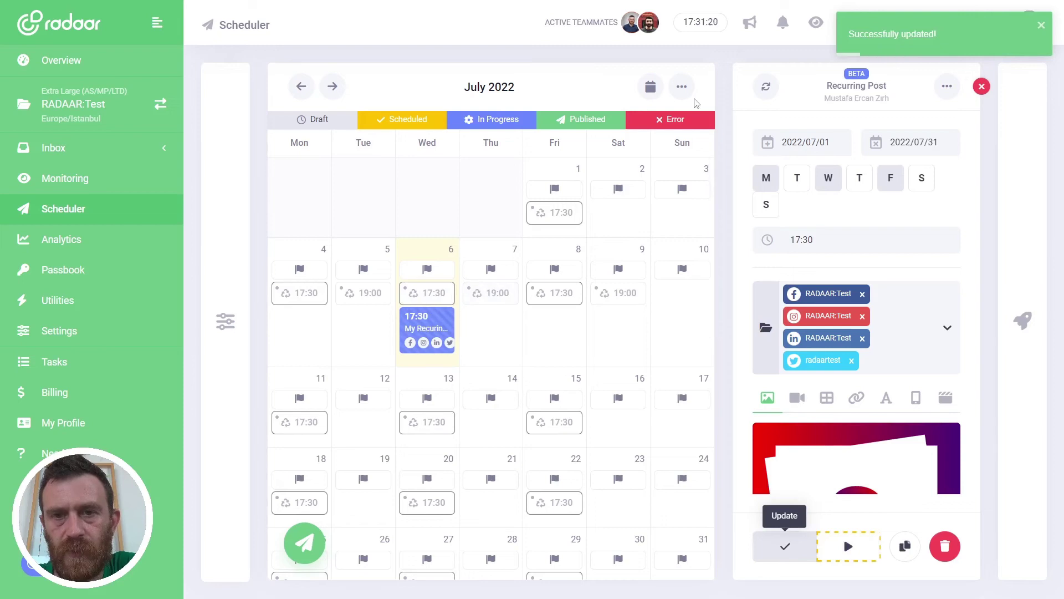
{"action": "left_click", "coordinate": [682, 87]}
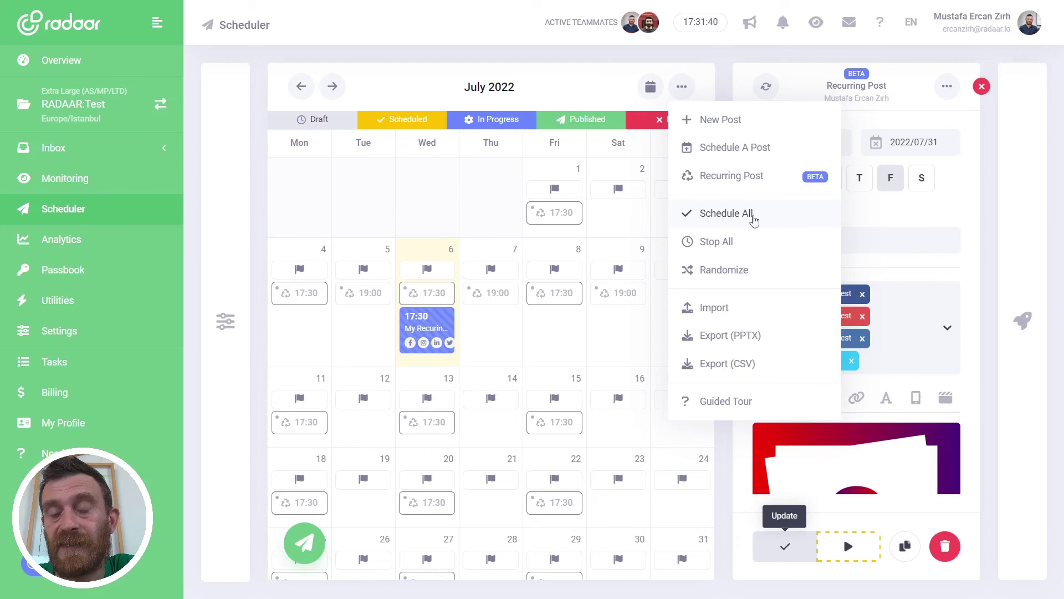
Open the Thursday 7 July 19:00 recurring post from the calendar for editing.
{"action": "left_click", "coordinate": [590, 94]}
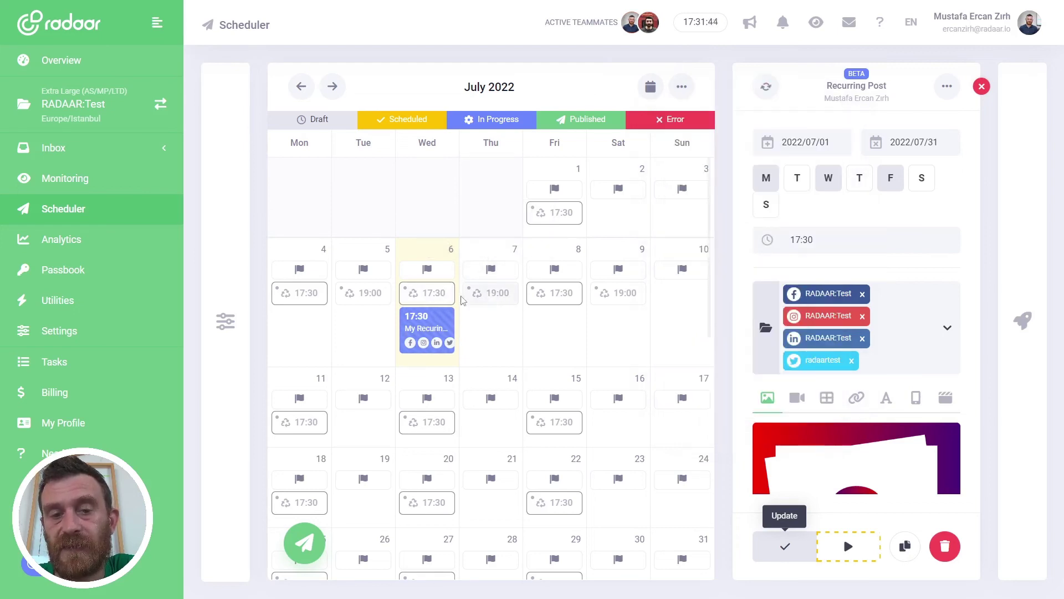
{"action": "left_click", "coordinate": [504, 299]}
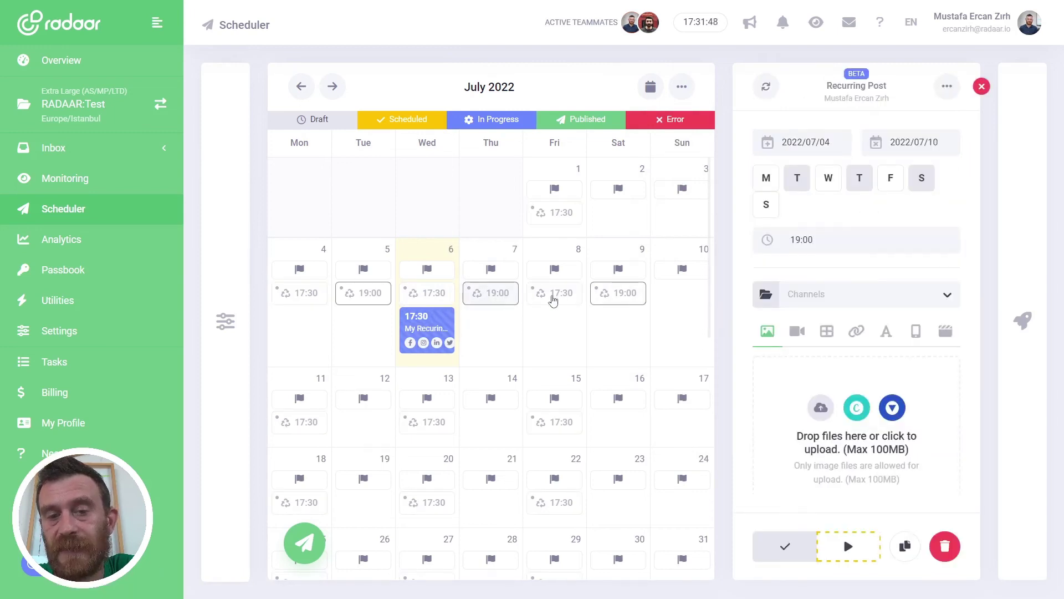
Permanently delete the 19:00 recurring post, then open the Wednesday 6 July 17:30 post.
{"action": "left_click", "coordinate": [945, 546]}
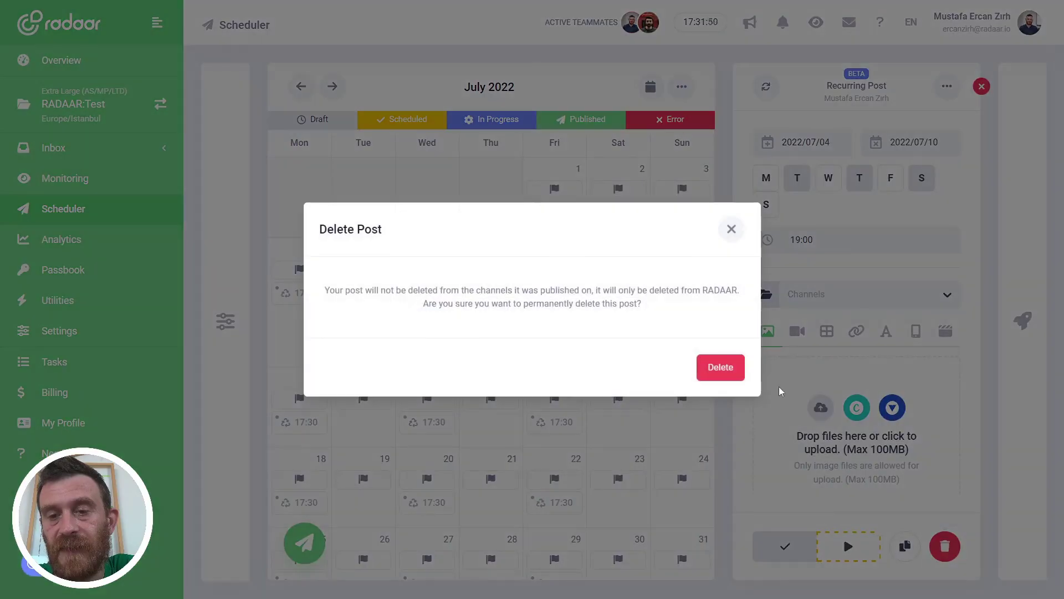
{"action": "left_click", "coordinate": [735, 372]}
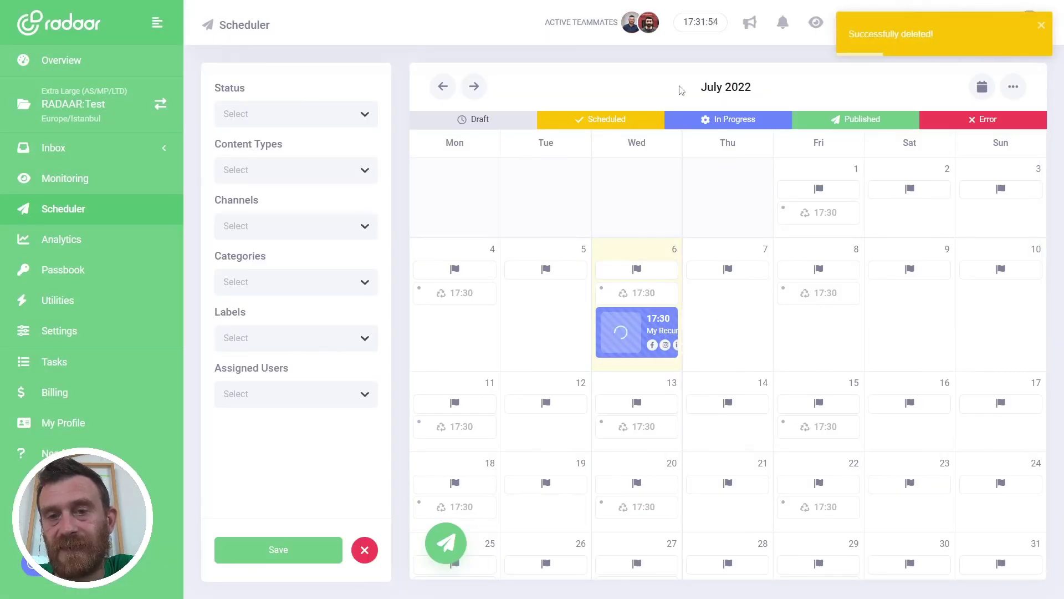
{"action": "left_click", "coordinate": [622, 317]}
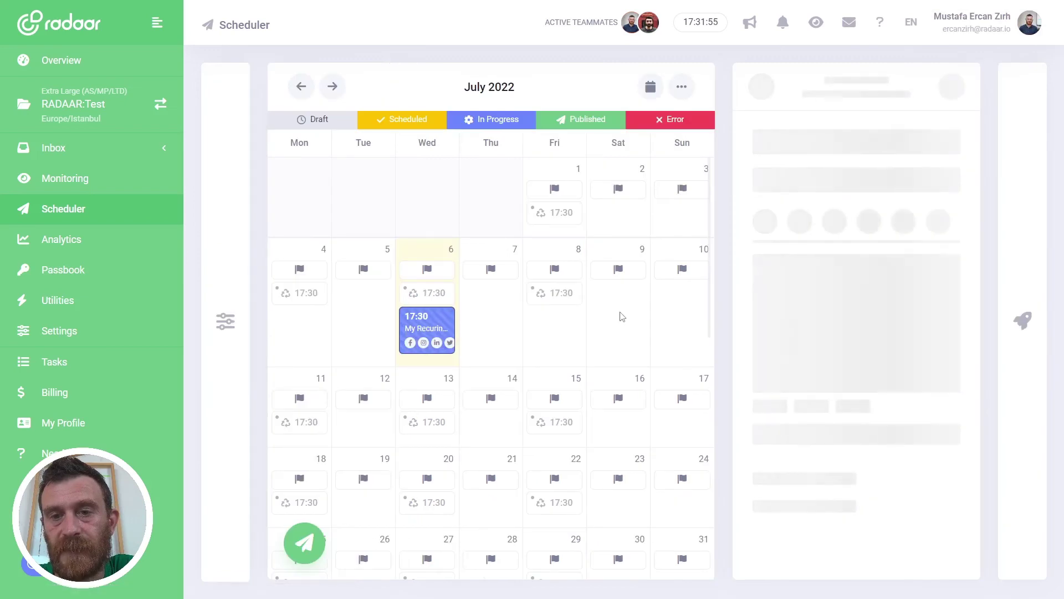